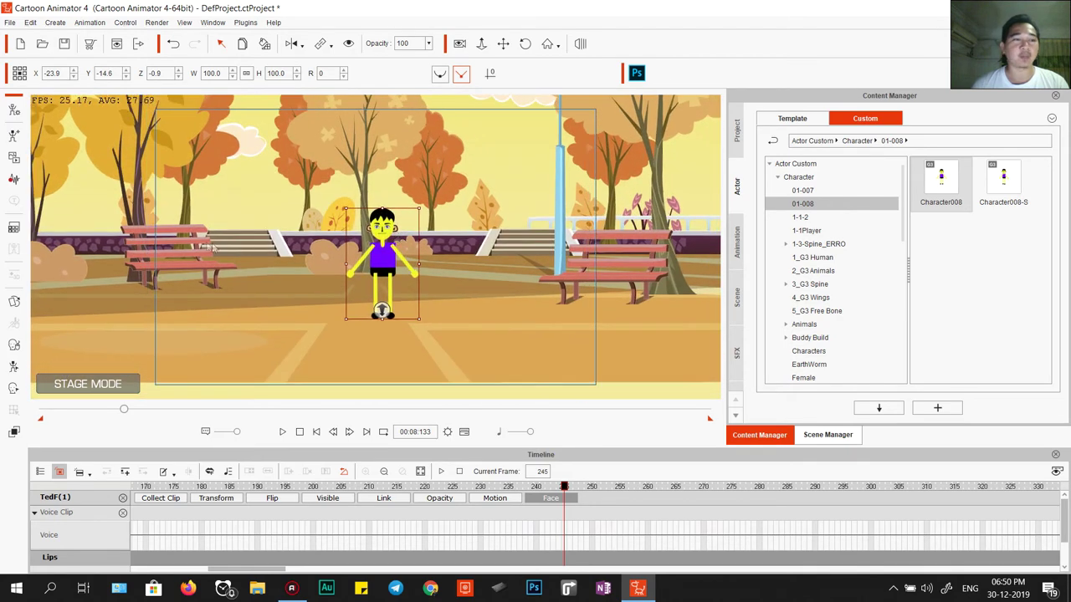
# Record a voice clip of about 8.2 seconds for the character with the microphone, play it back and accept it.
pyautogui.click(15, 180)
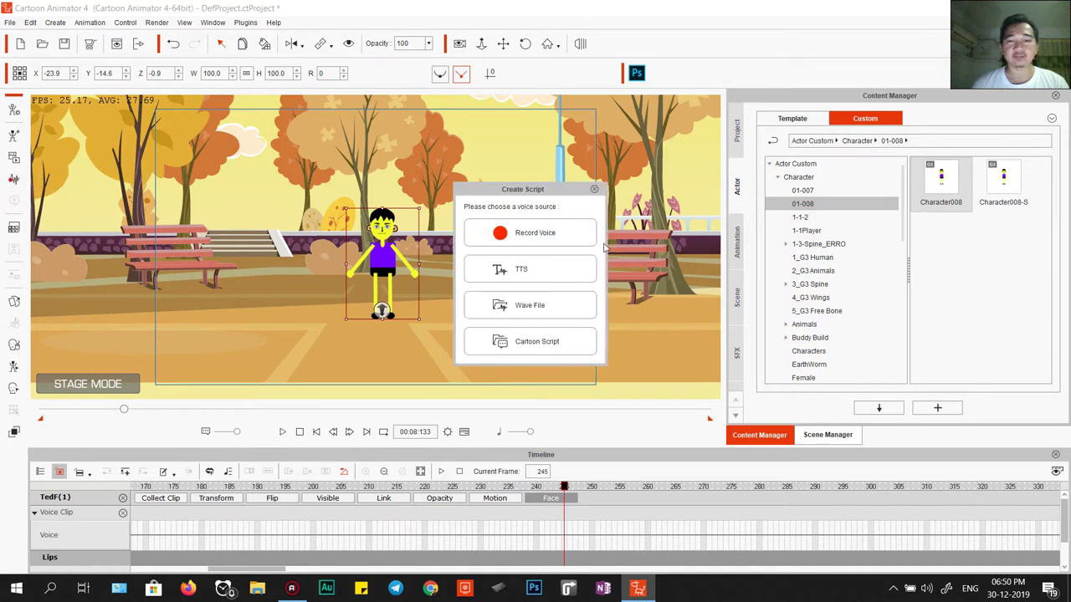
pyautogui.click(522, 238)
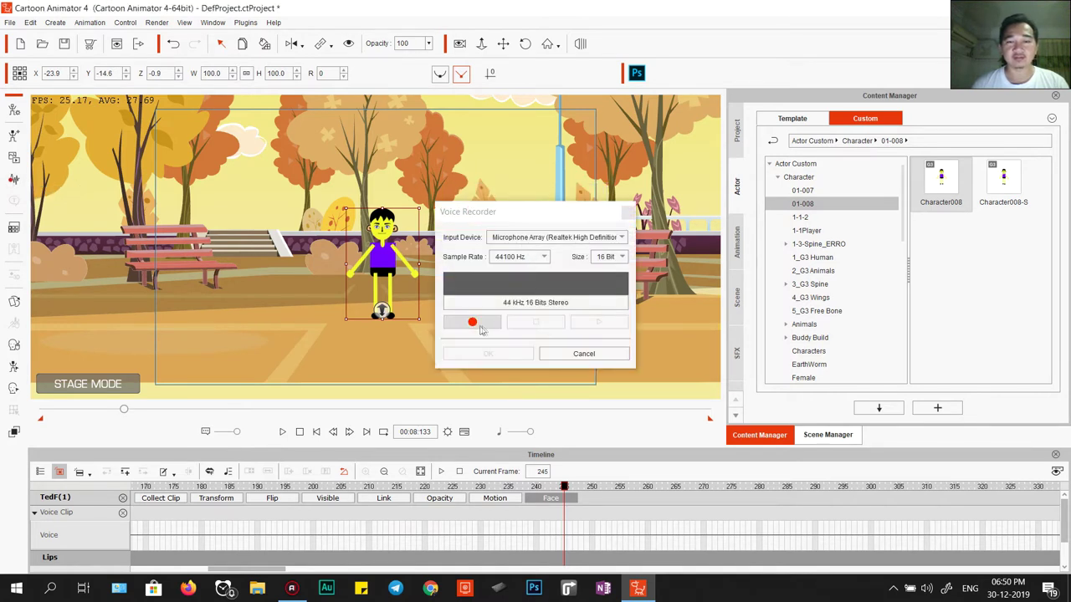
pyautogui.click(474, 323)
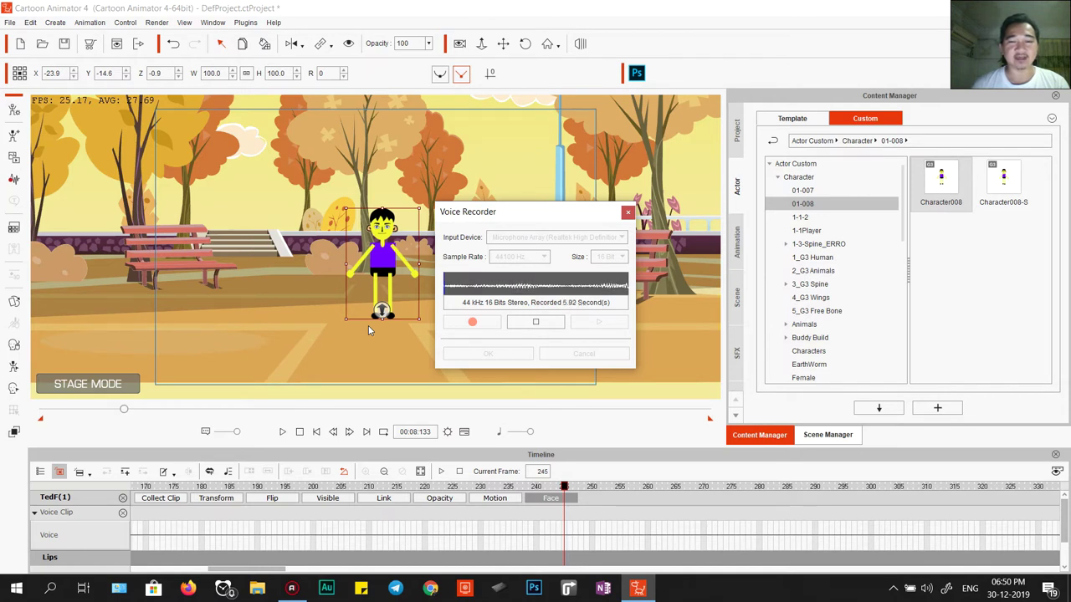
pyautogui.click(535, 322)
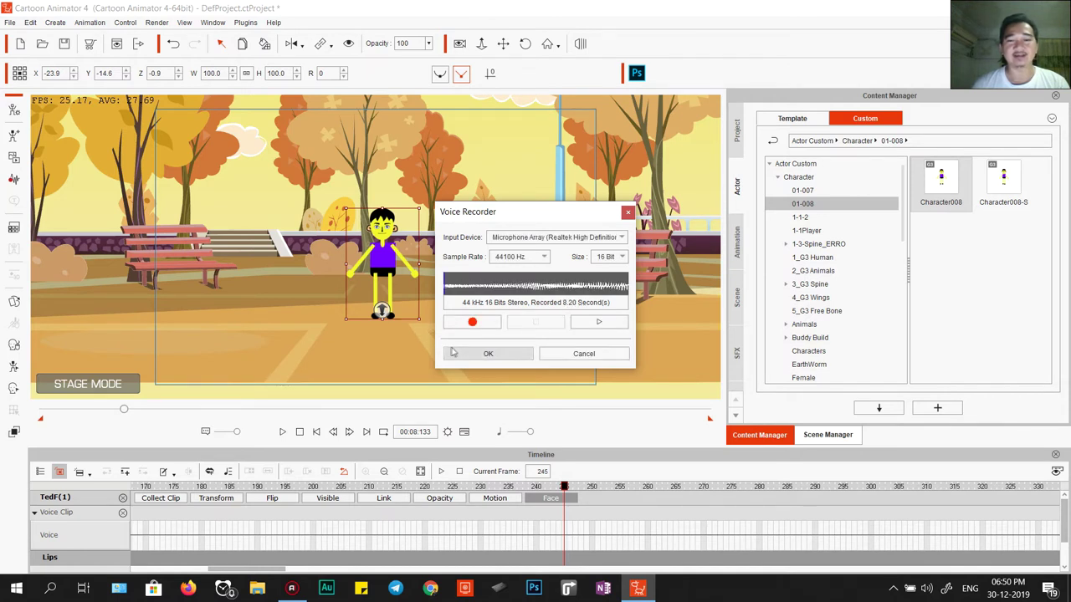
pyautogui.click(593, 323)
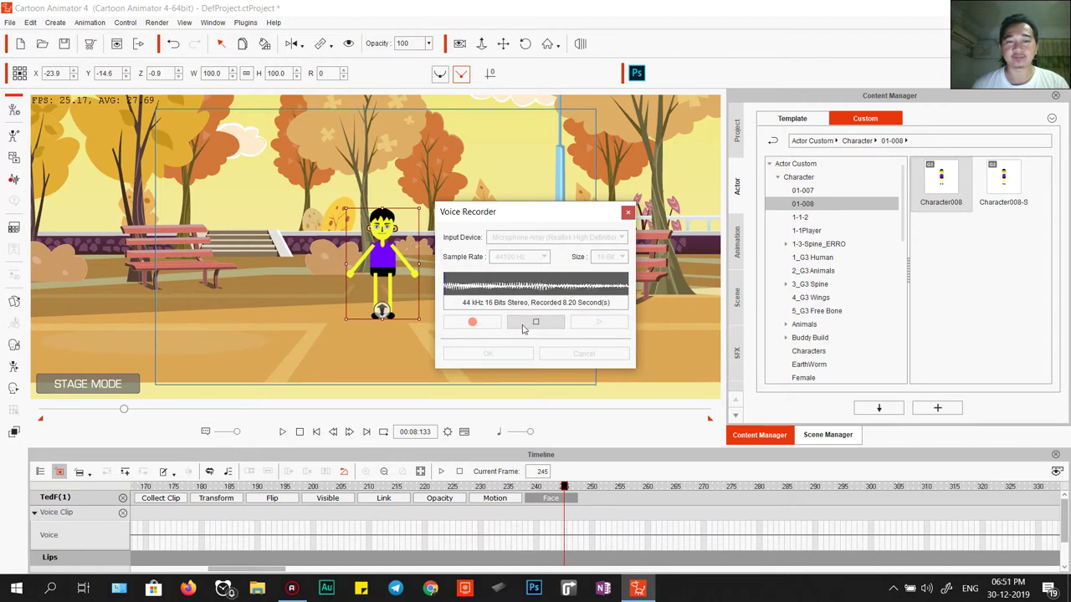
pyautogui.click(523, 326)
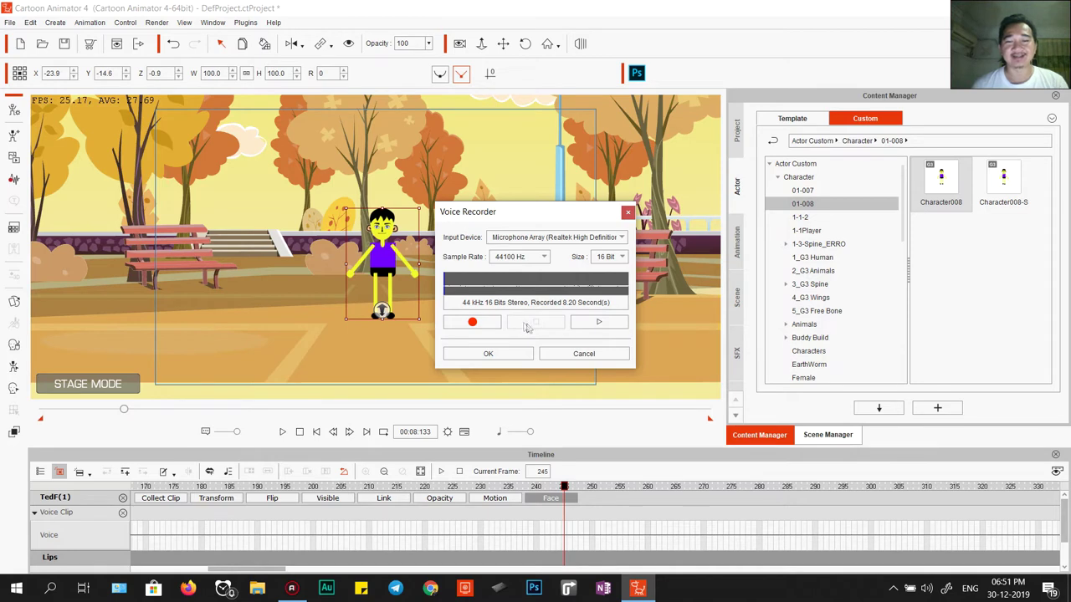
pyautogui.moveTo(545, 219); pyautogui.dragTo(694, 72)
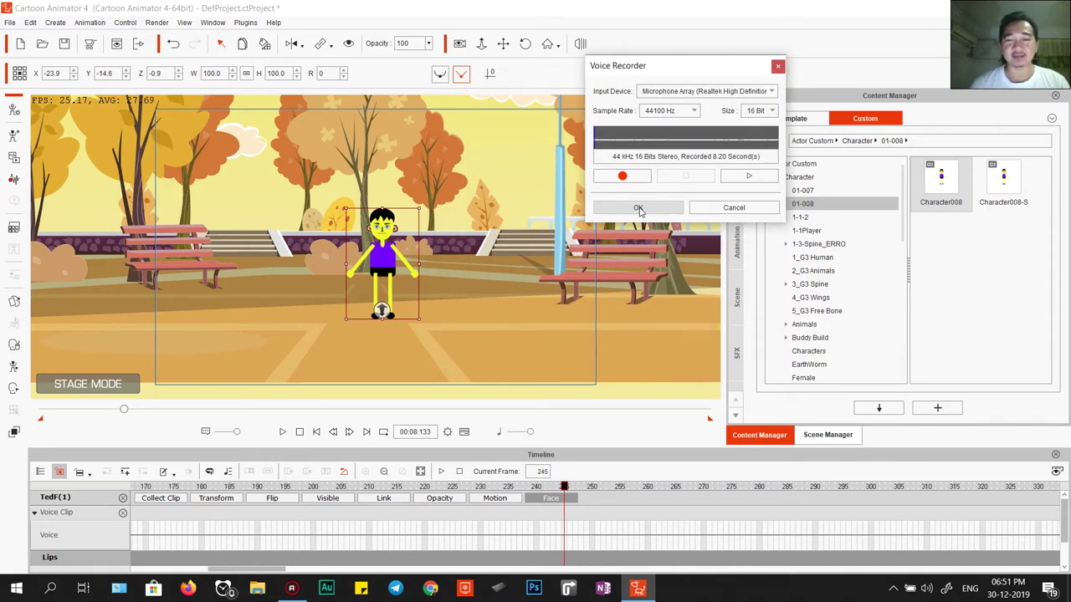
pyautogui.click(639, 208)
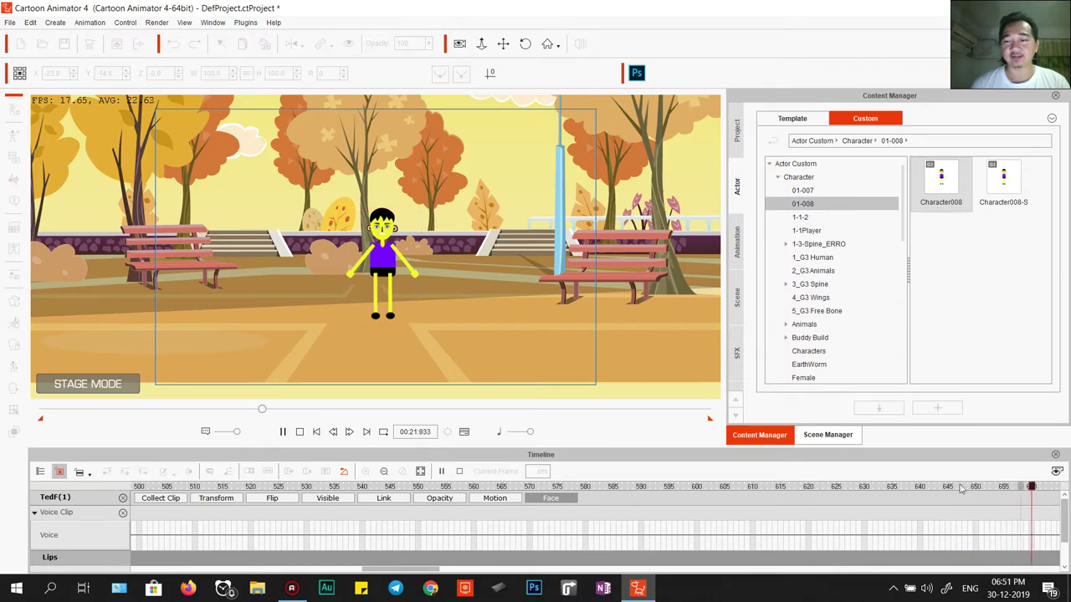
# Play back the end of the new voice clip and break the clip at frame 486.
pyautogui.moveTo(424, 572); pyautogui.dragTo(381, 571)
pyautogui.click(459, 487)
pyautogui.press('space')
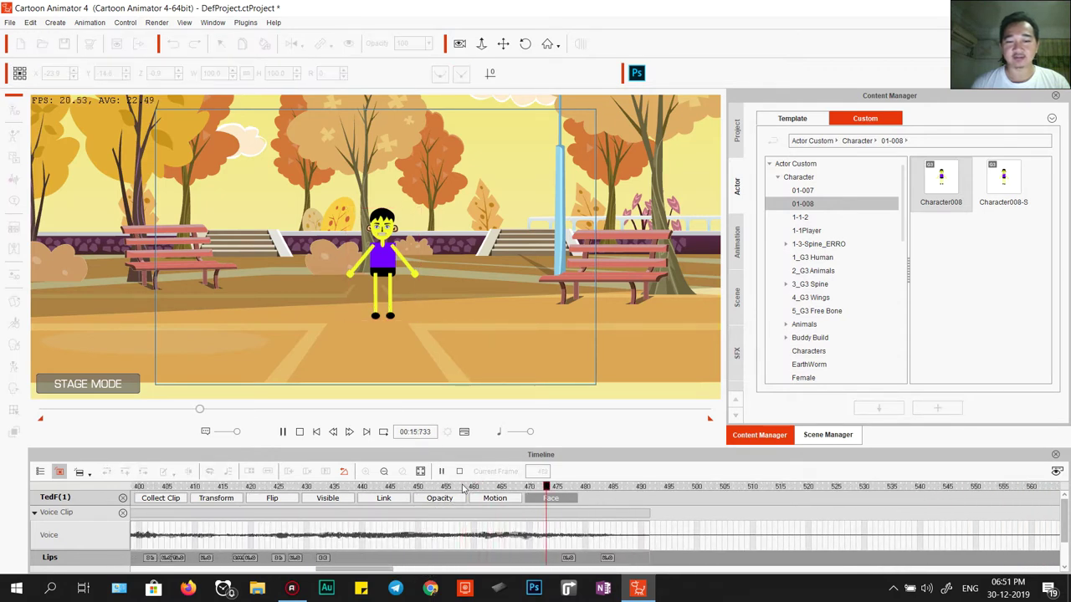
pyautogui.click(619, 519)
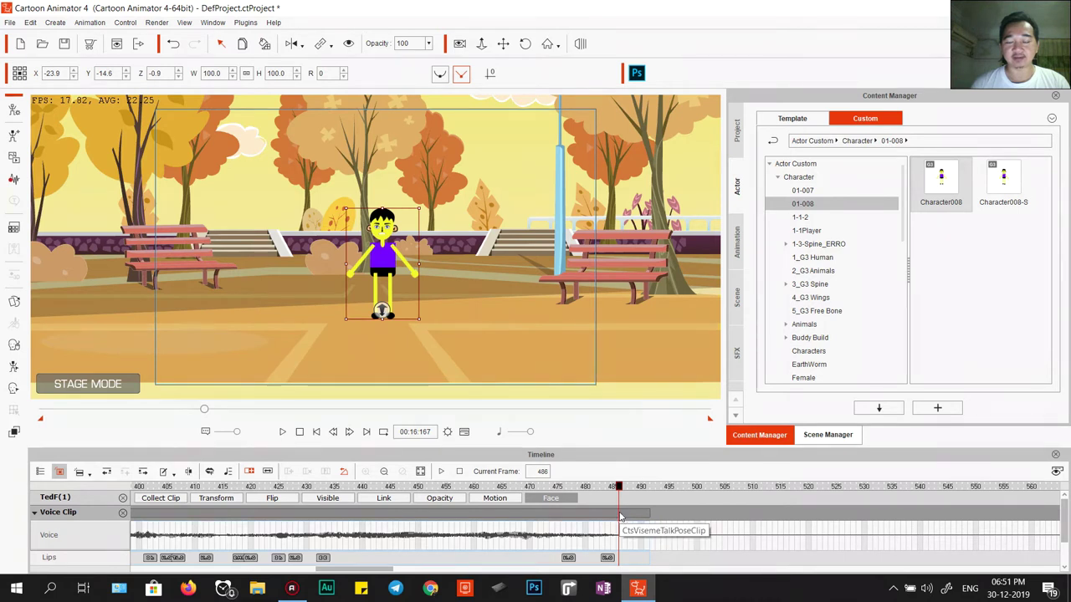
pyautogui.rightClick(620, 517)
pyautogui.click(650, 433)
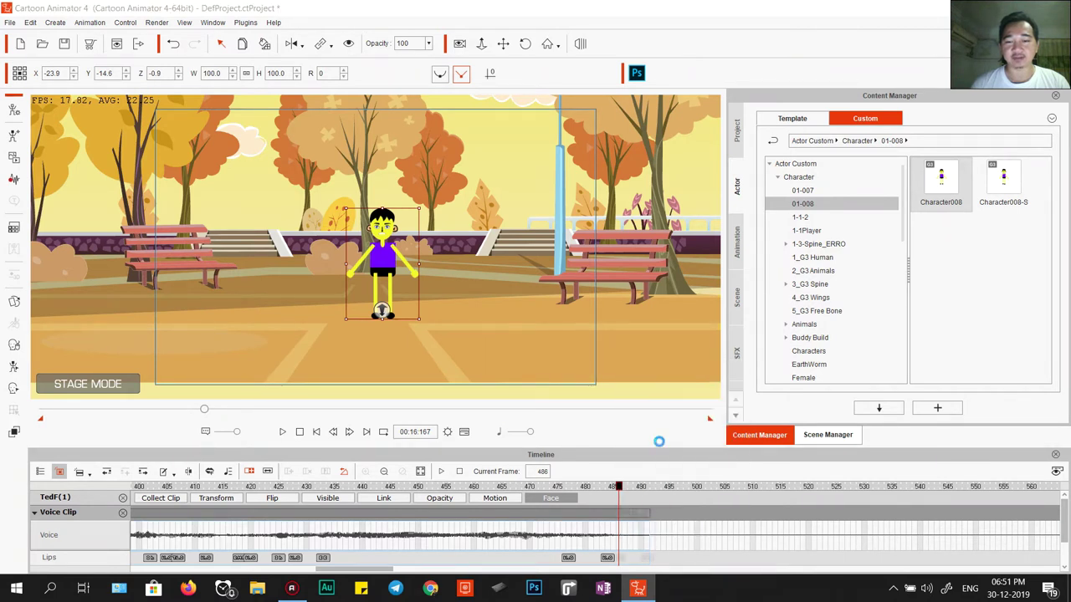
# Separate the short trailing piece of the voice clip by moving it to about frame 505 and delete it.
pyautogui.click(624, 514)
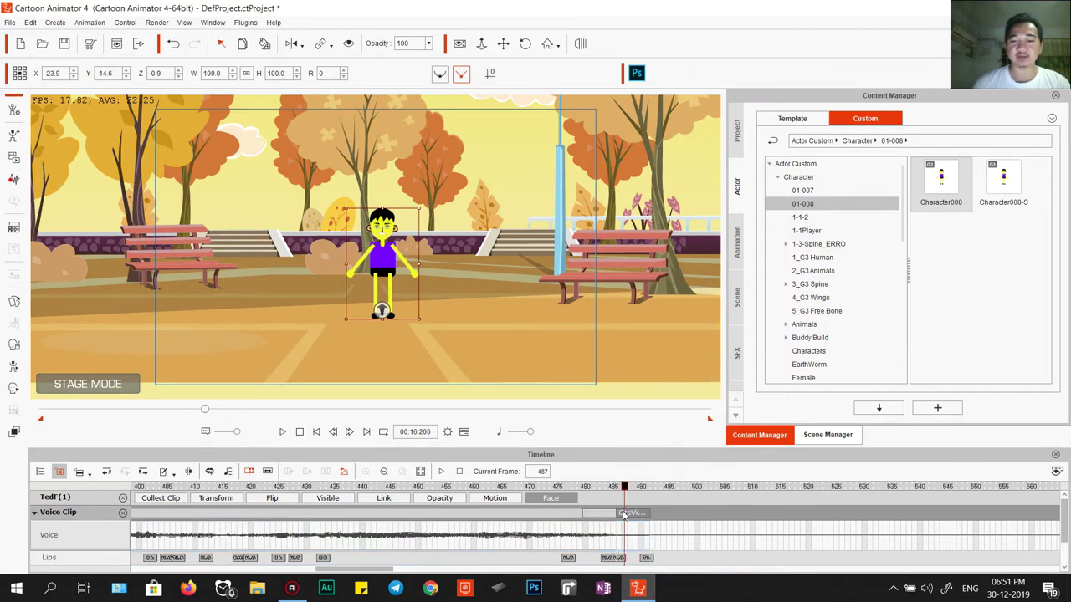
pyautogui.click(548, 519)
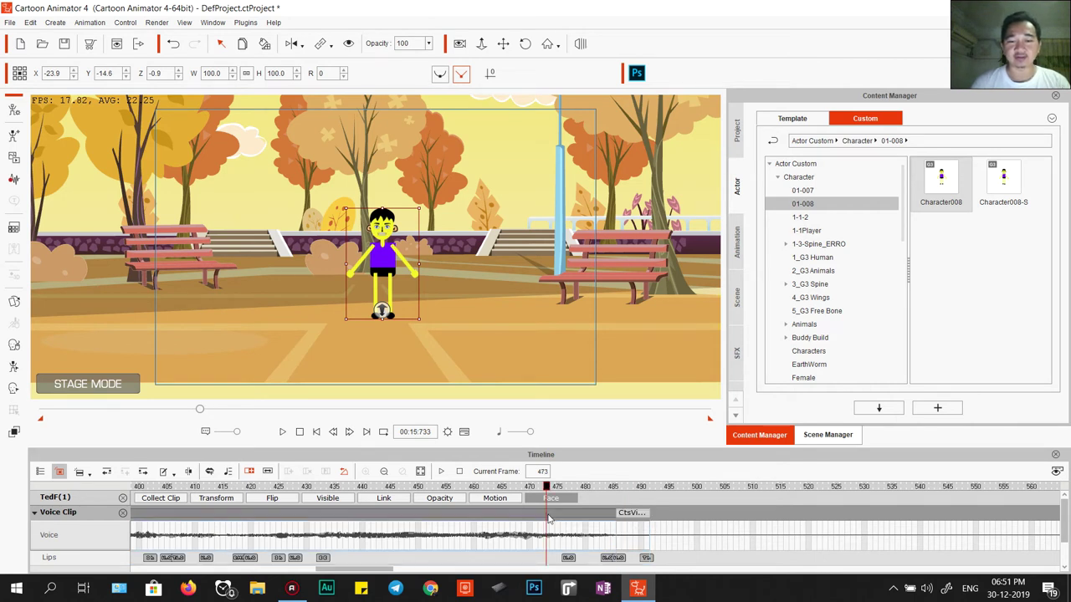
pyautogui.click(630, 516)
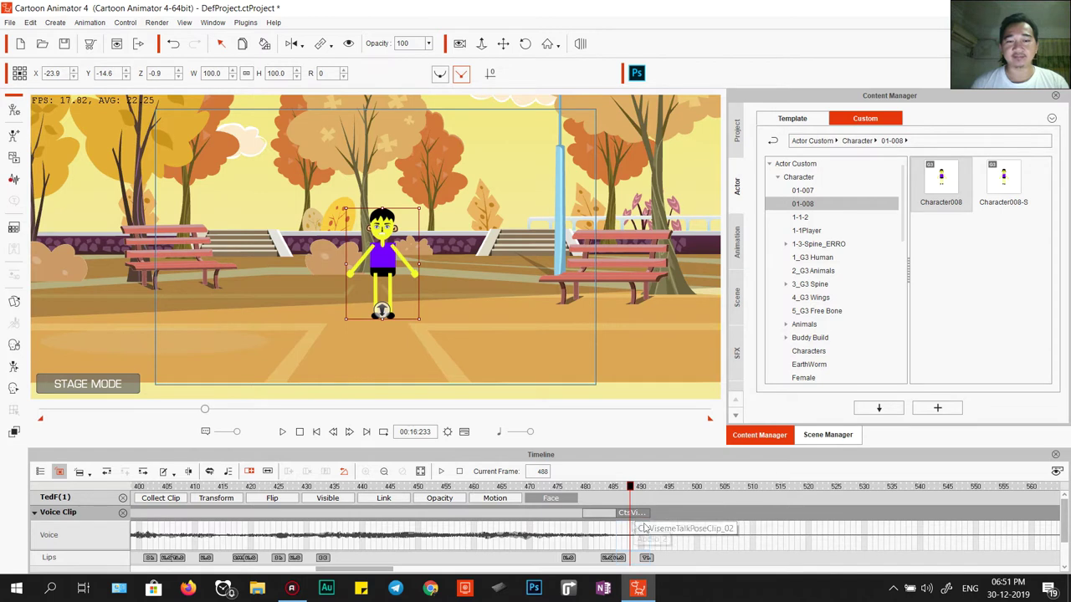
pyautogui.moveTo(634, 517); pyautogui.dragTo(724, 513)
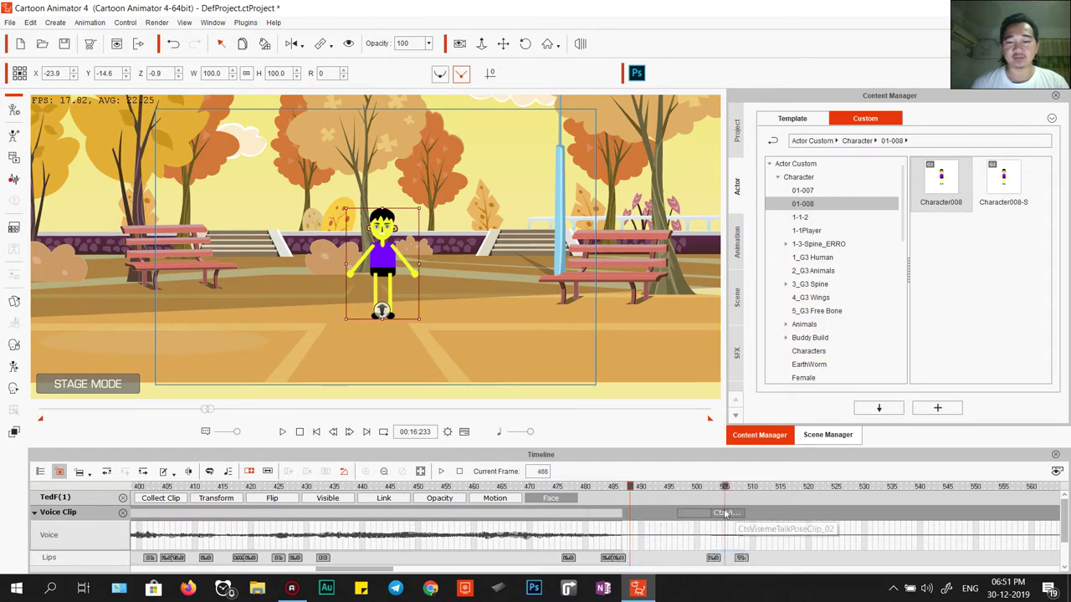
pyautogui.press('Delete')
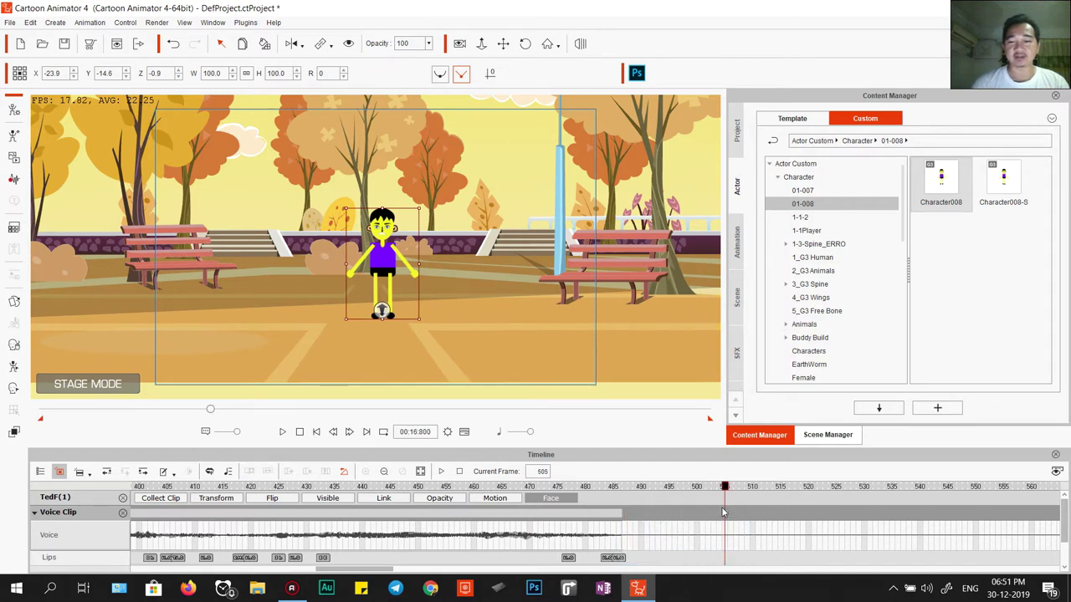
# Preview the scene after the trimmed voice clip and from the beginning, and return the playhead to the first frame.
pyautogui.click(490, 523)
pyautogui.press('space')
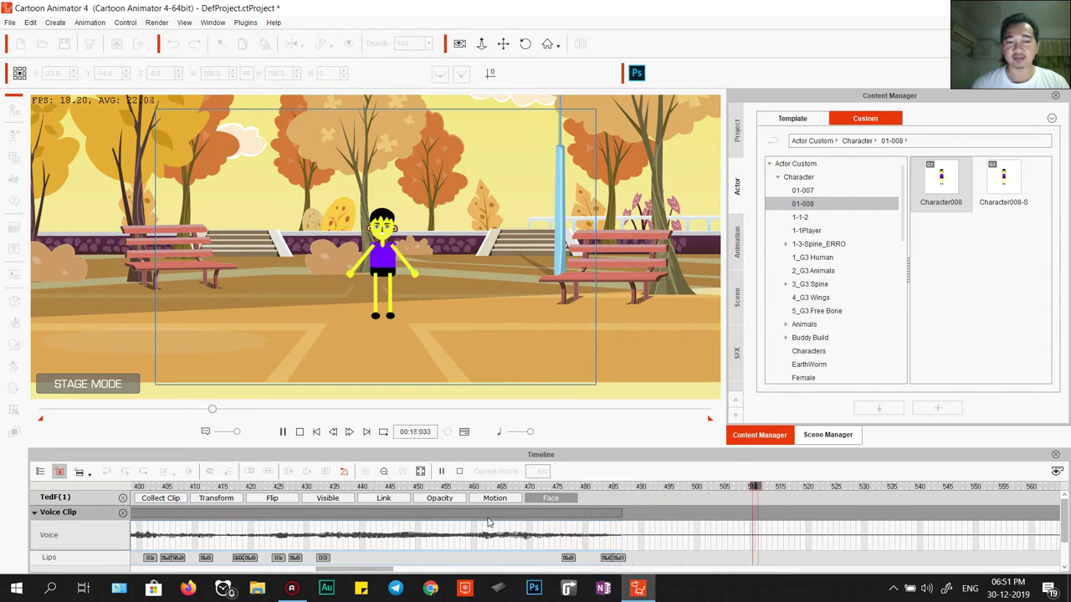
pyautogui.press('space')
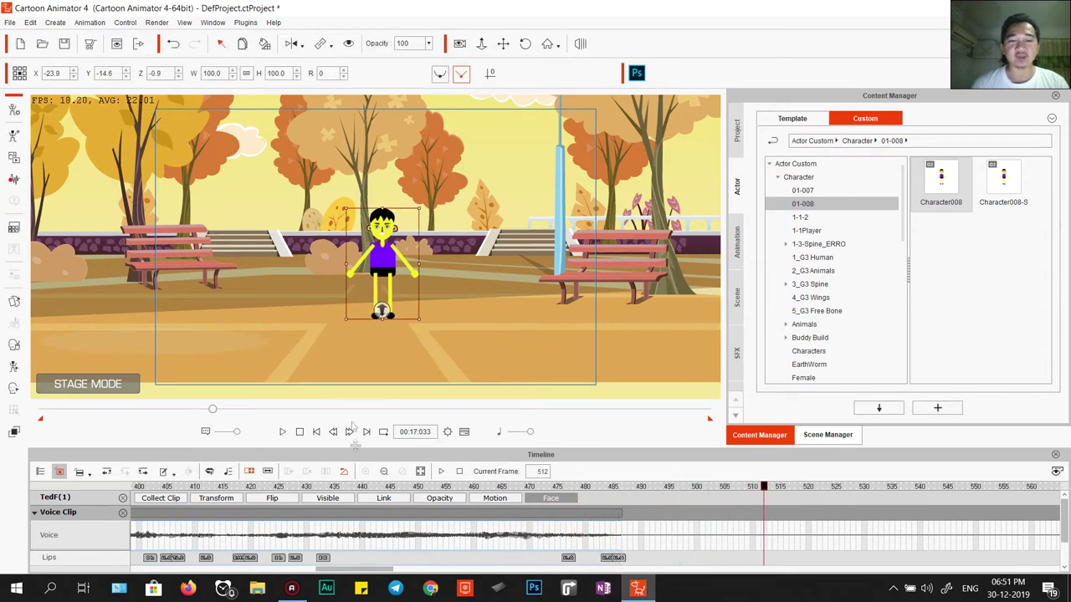
pyautogui.click(242, 572)
pyautogui.click(299, 432)
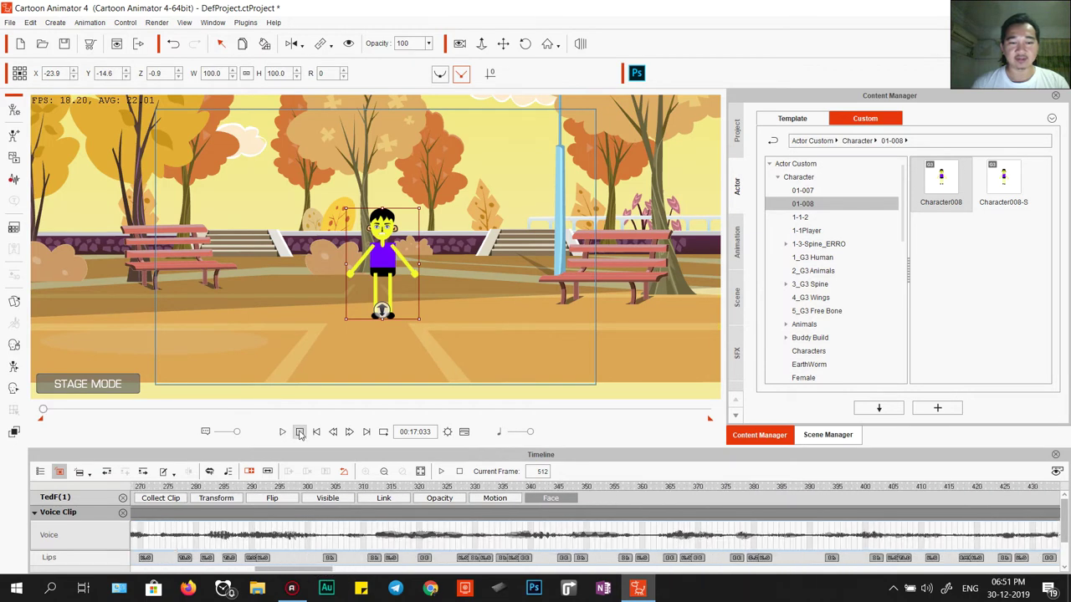
pyautogui.press('space')
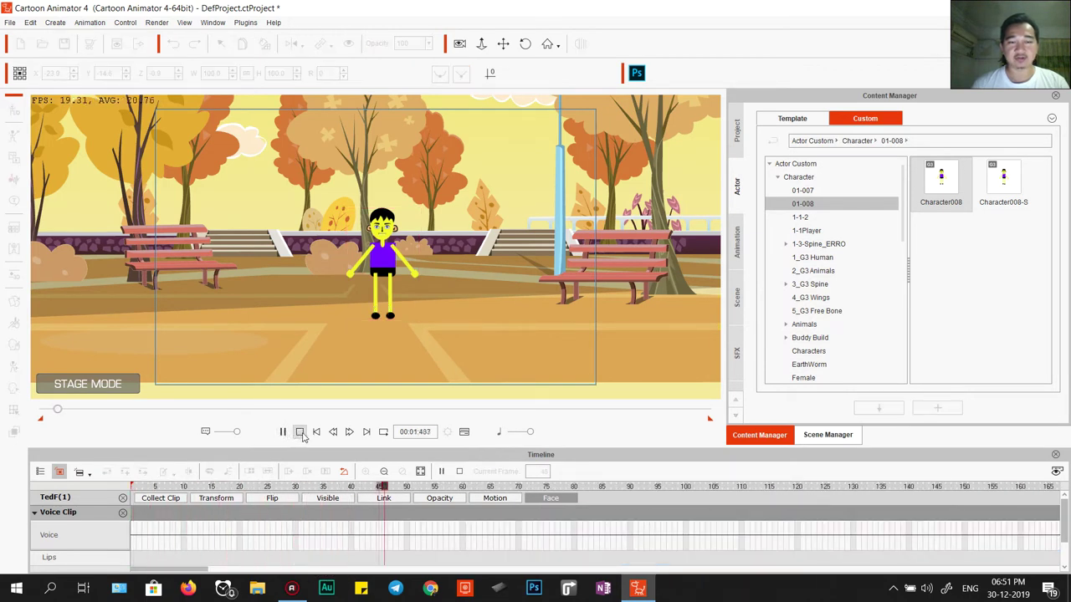
pyautogui.click(299, 432)
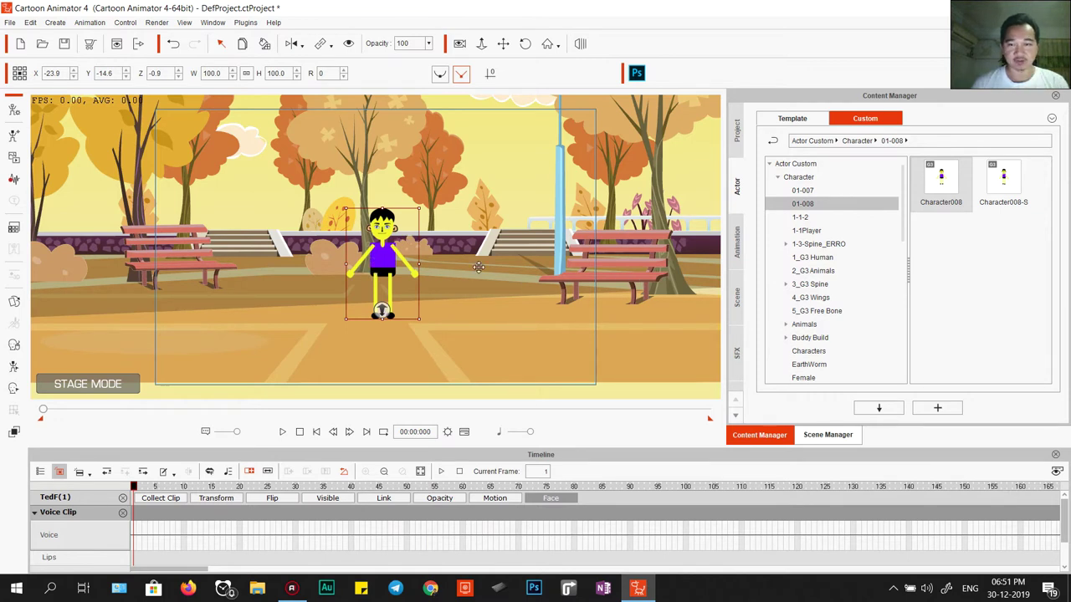
# Apply the Exciting motion from the _Turners_Female Front animation templates to the character at frame 1.
pyautogui.click(738, 239)
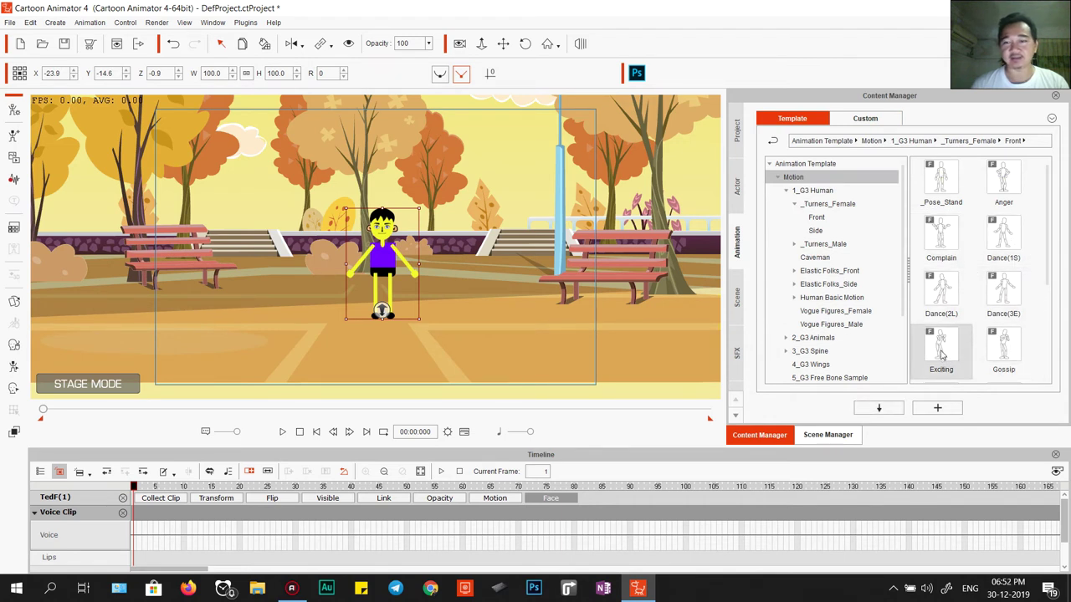
pyautogui.doubleClick(941, 355)
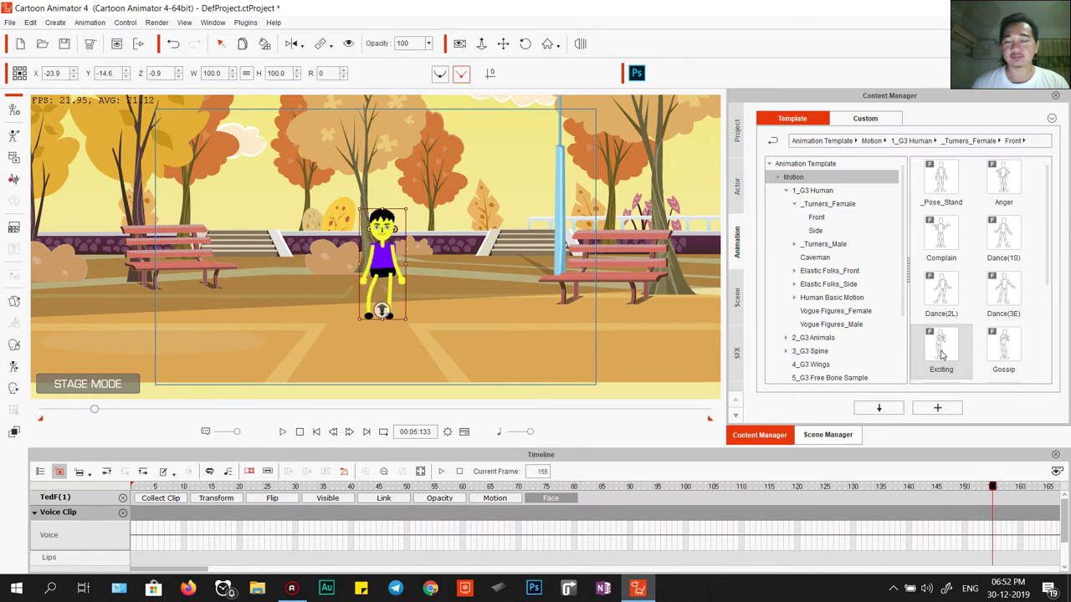
pyautogui.click(942, 355)
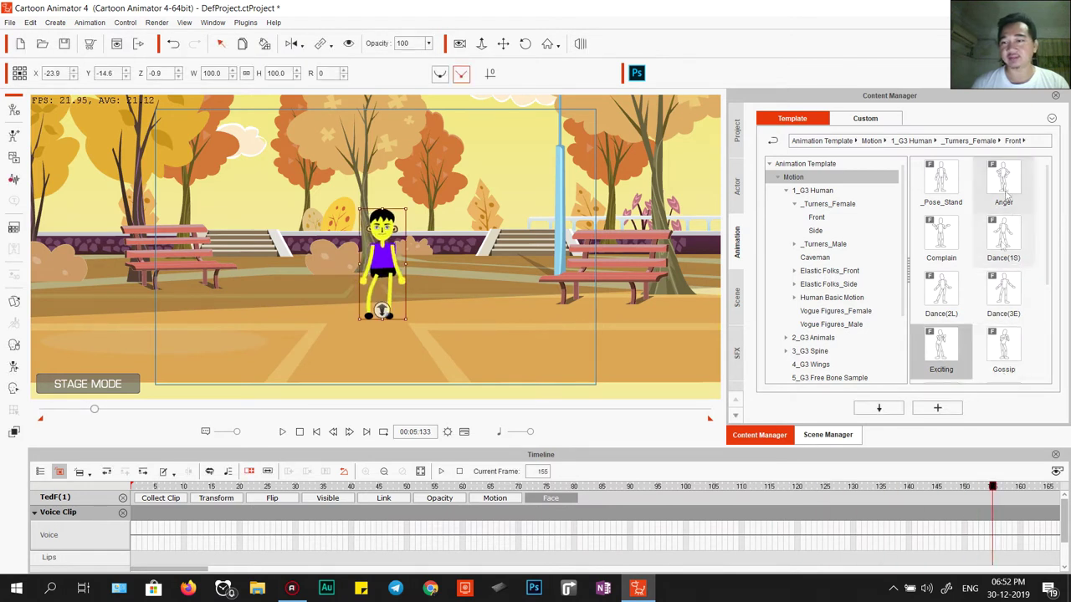
# Apply the Talk motion from the same templates to the character at frame 155 and again at frame 318.
pyautogui.moveTo(1047, 280); pyautogui.dragTo(1047, 355)
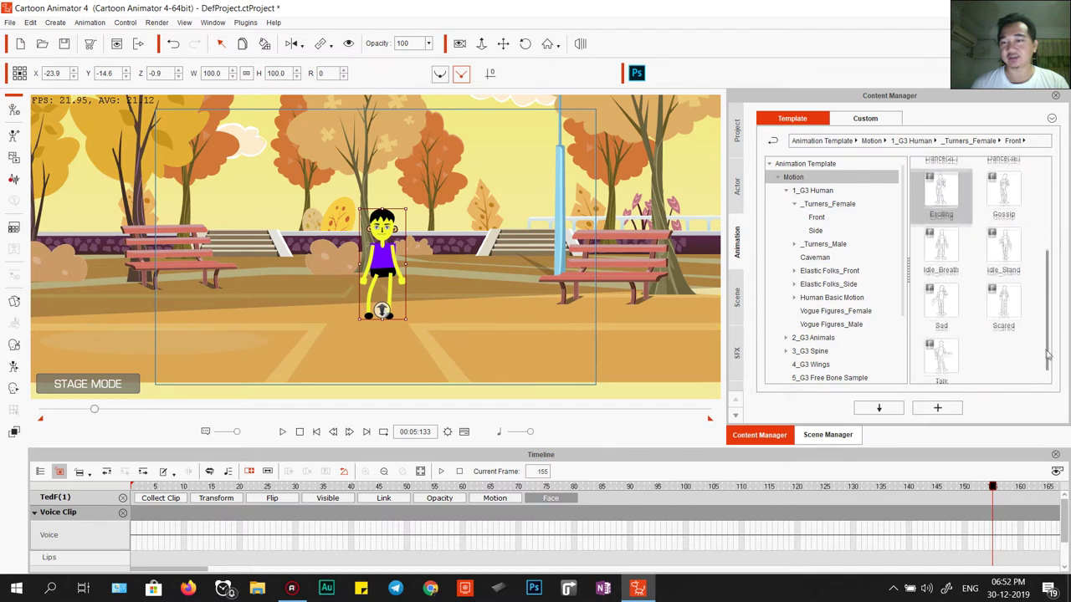
pyautogui.click(940, 359)
pyautogui.doubleClick(940, 358)
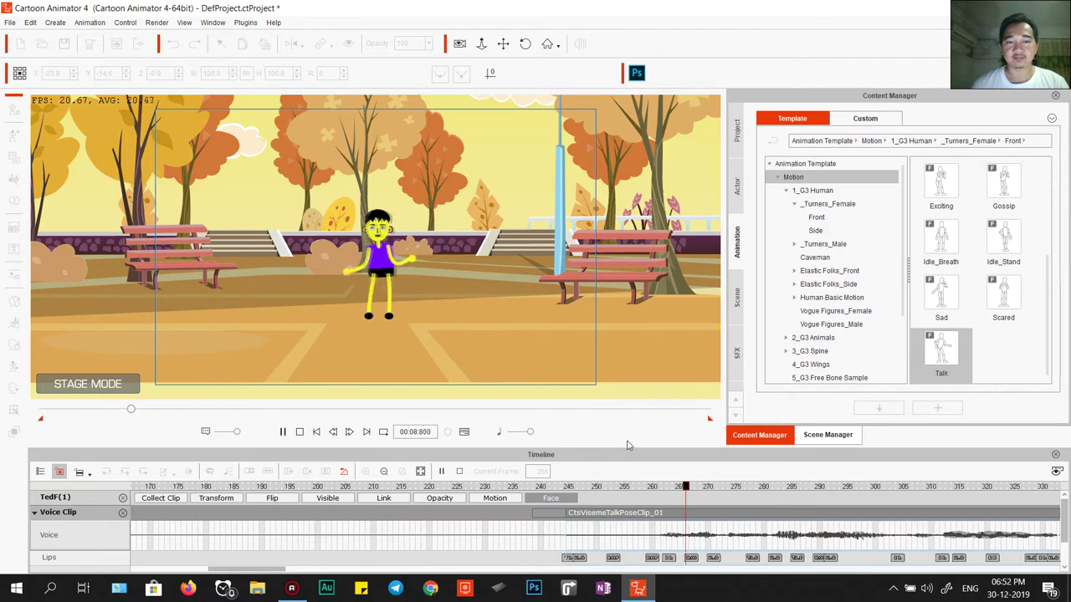
pyautogui.press('space')
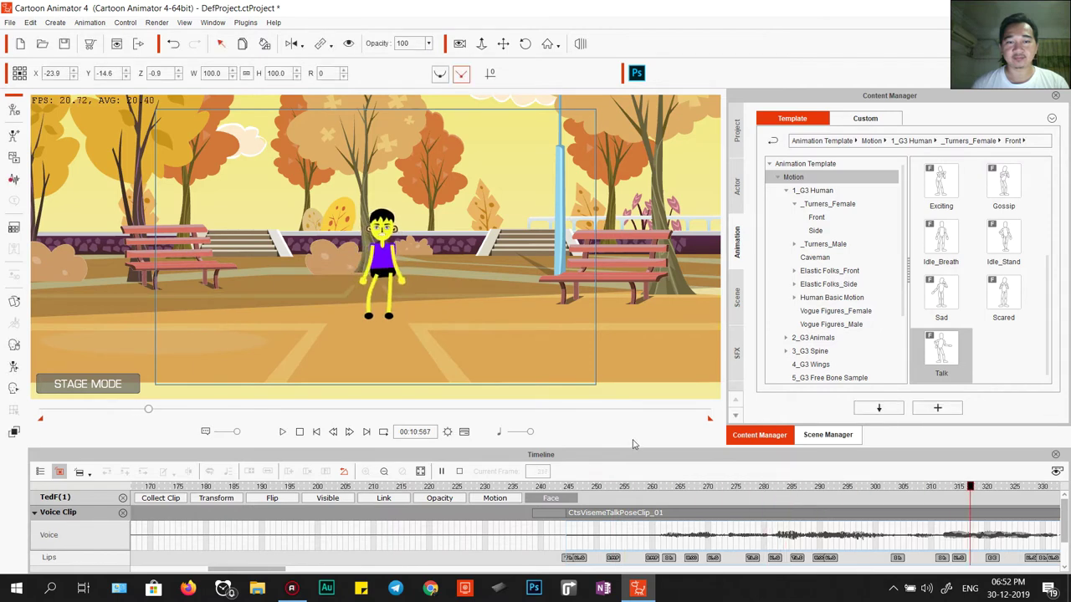
pyautogui.moveTo(251, 569); pyautogui.dragTo(295, 570)
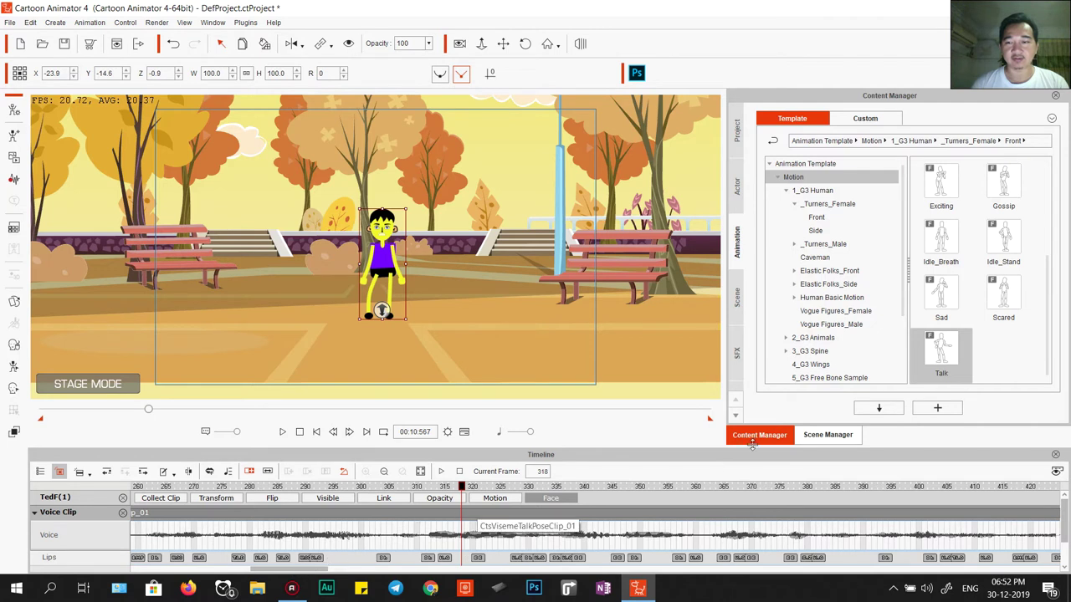
pyautogui.doubleClick(941, 352)
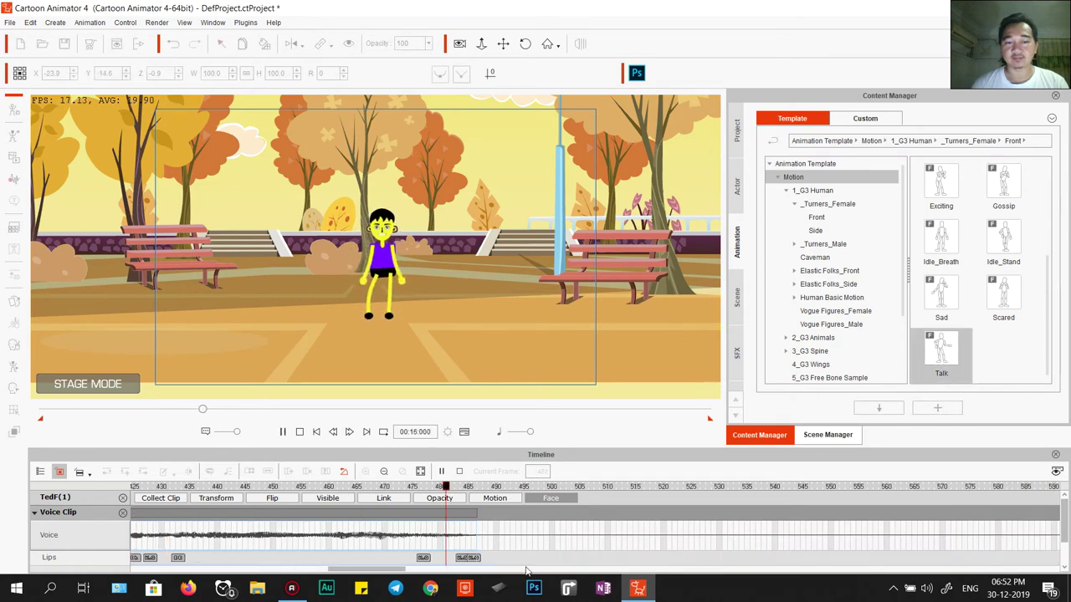
pyautogui.press('space')
# Play the voice clip repeatedly between about frames 370 and 440 to examine its timing, and place the playhead at frame 400.
pyautogui.hscroll(-4, 355, 548)
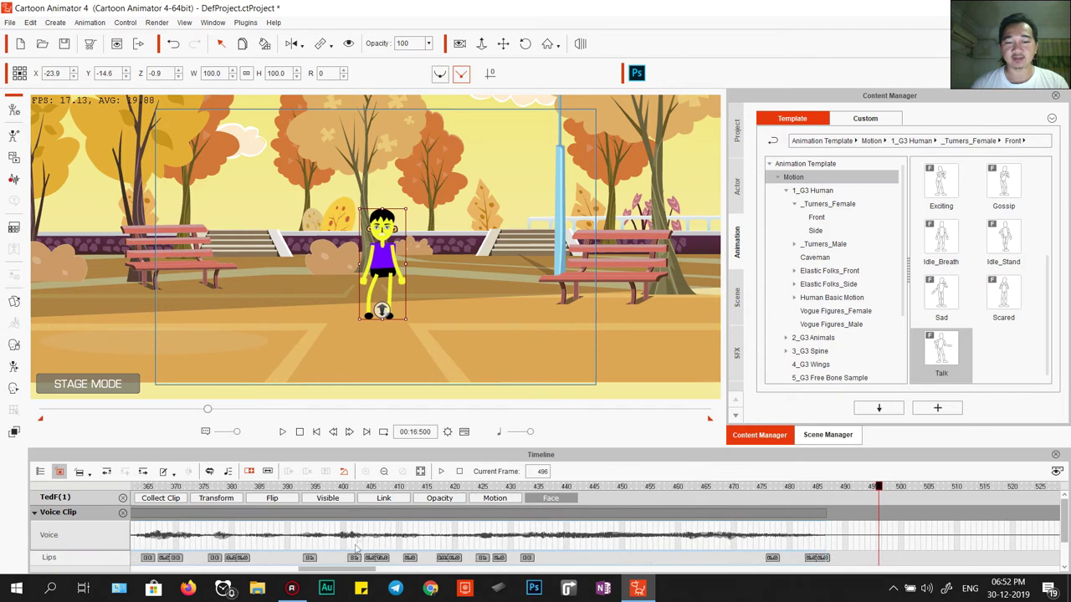
pyautogui.click(374, 488)
pyautogui.press('space')
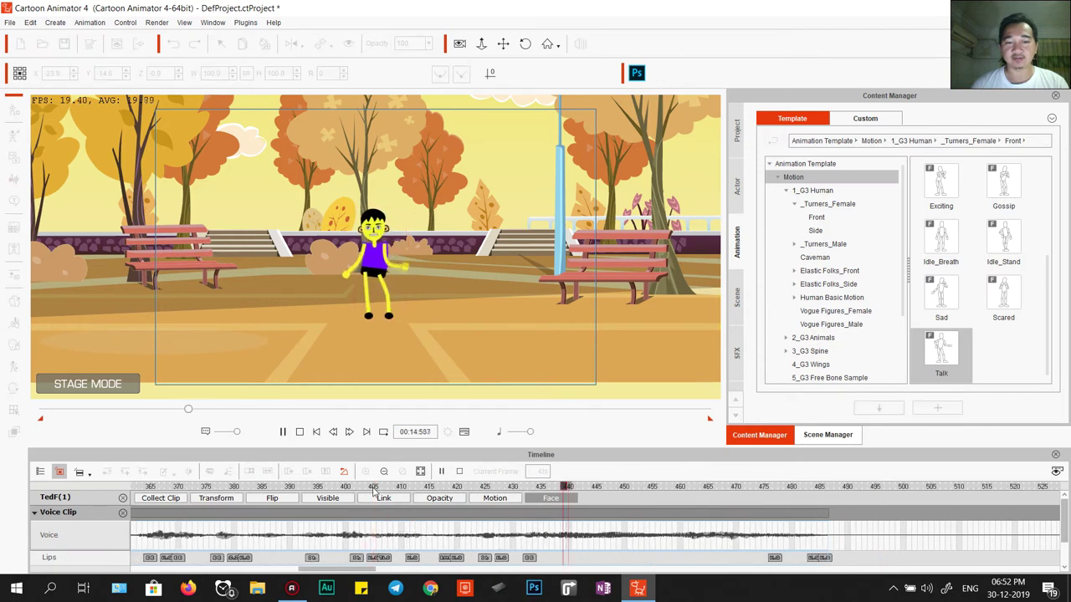
pyautogui.press('space')
pyautogui.click(197, 488)
pyautogui.press('space')
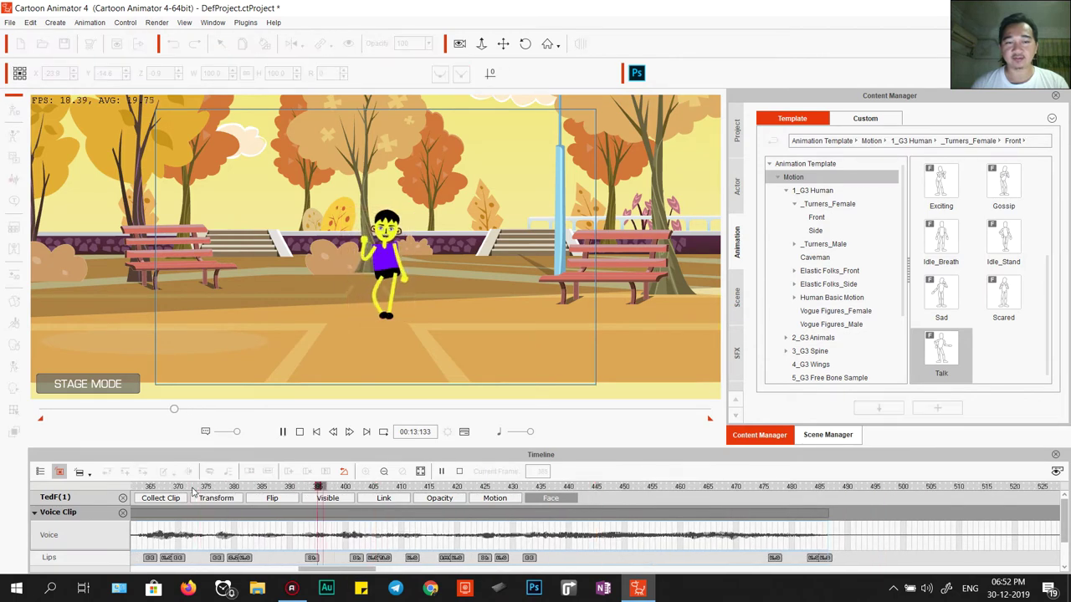
pyautogui.click(192, 488)
pyautogui.press('space')
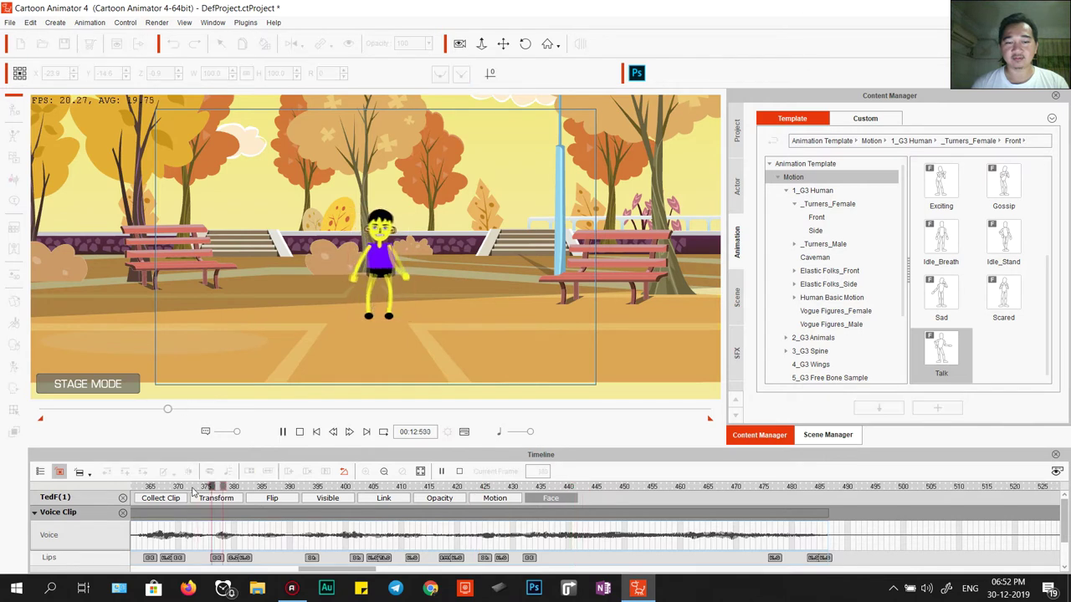
pyautogui.press('space')
pyautogui.click(423, 487)
pyautogui.press('space')
pyautogui.click(372, 487)
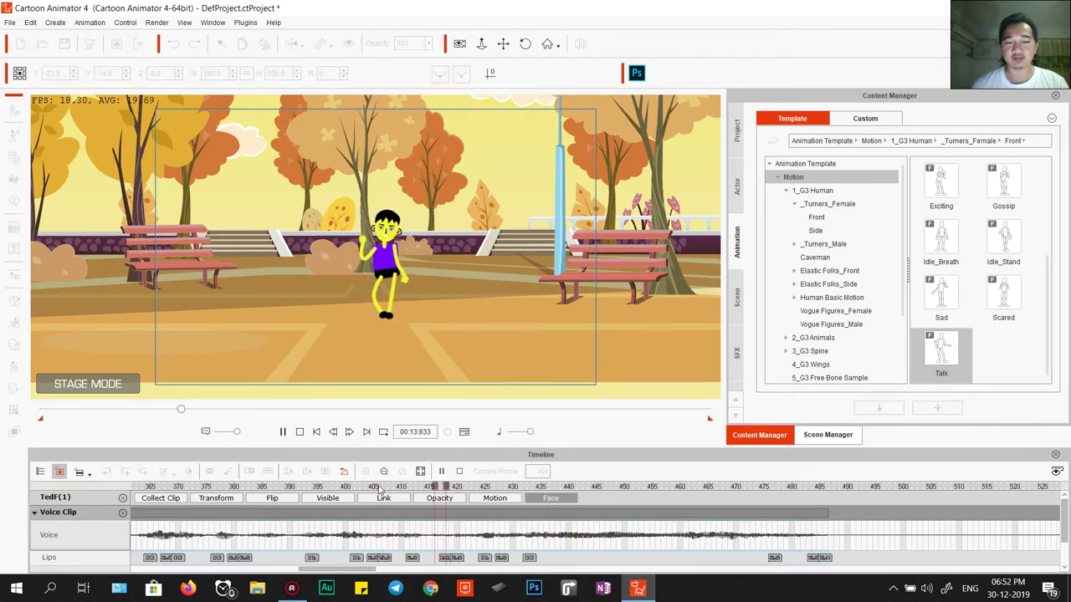
pyautogui.click(326, 487)
pyautogui.click(326, 488)
pyautogui.click(345, 488)
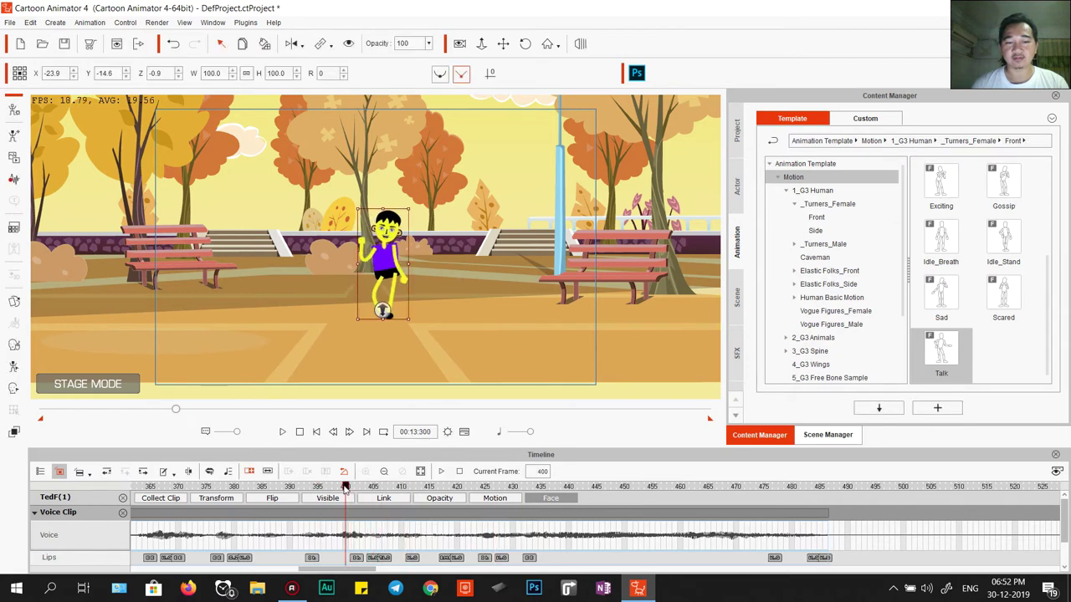
# Duplicate the talking character TedF(1) in place at frame 402 and display the duplicate's Face and Motion tracks.
pyautogui.click(357, 489)
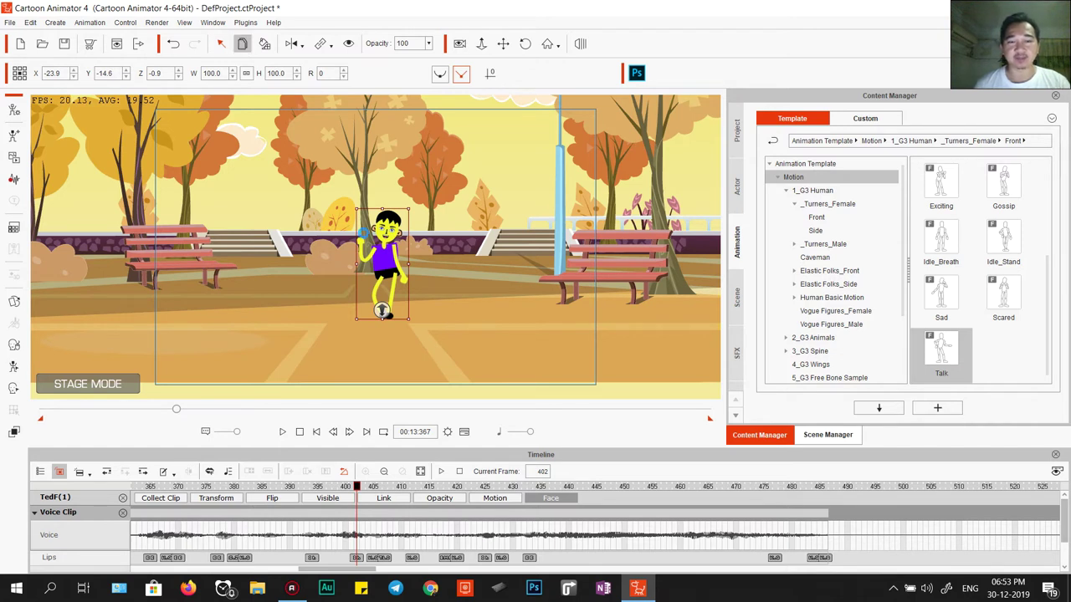
pyautogui.click(364, 232)
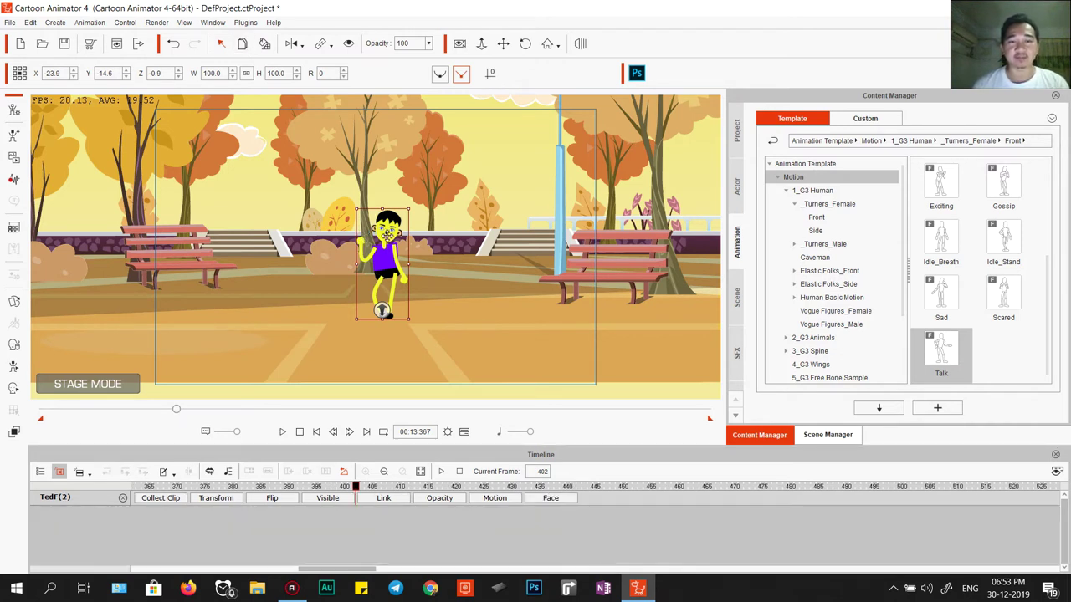
pyautogui.click(827, 435)
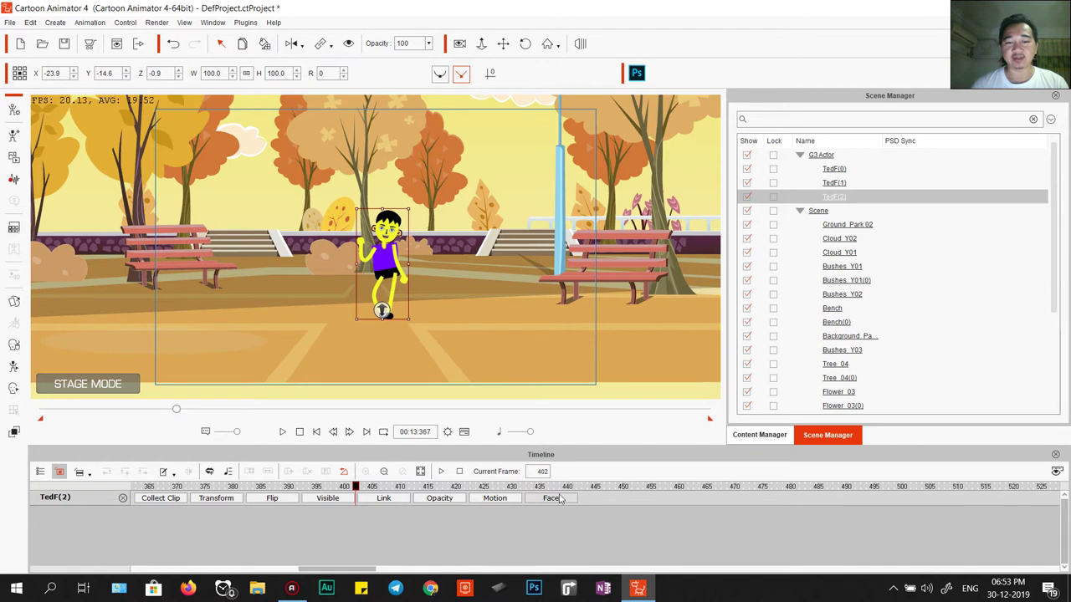
pyautogui.click(534, 502)
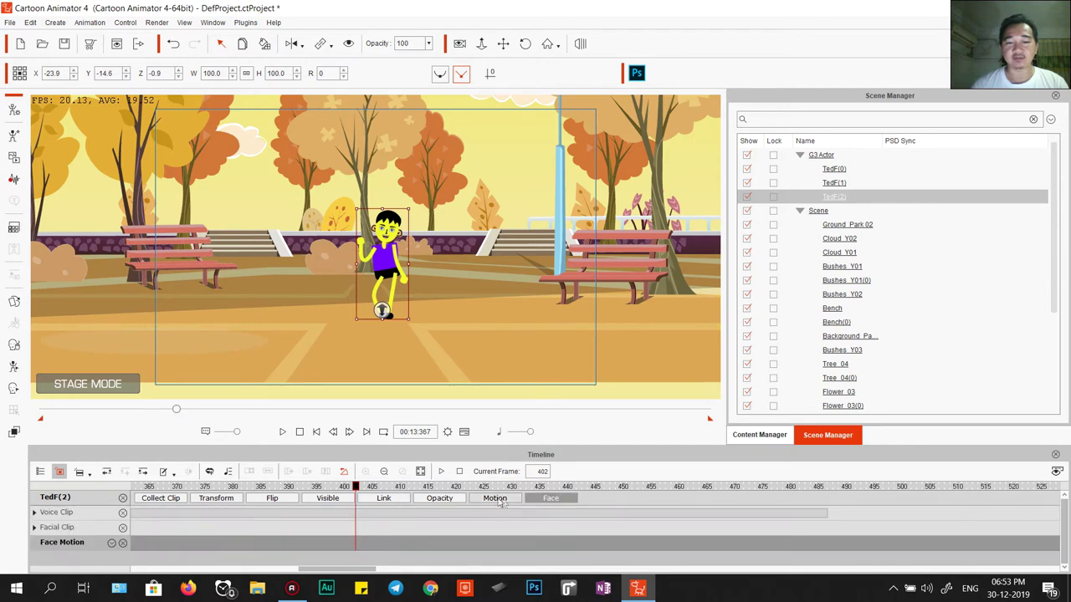
pyautogui.click(497, 500)
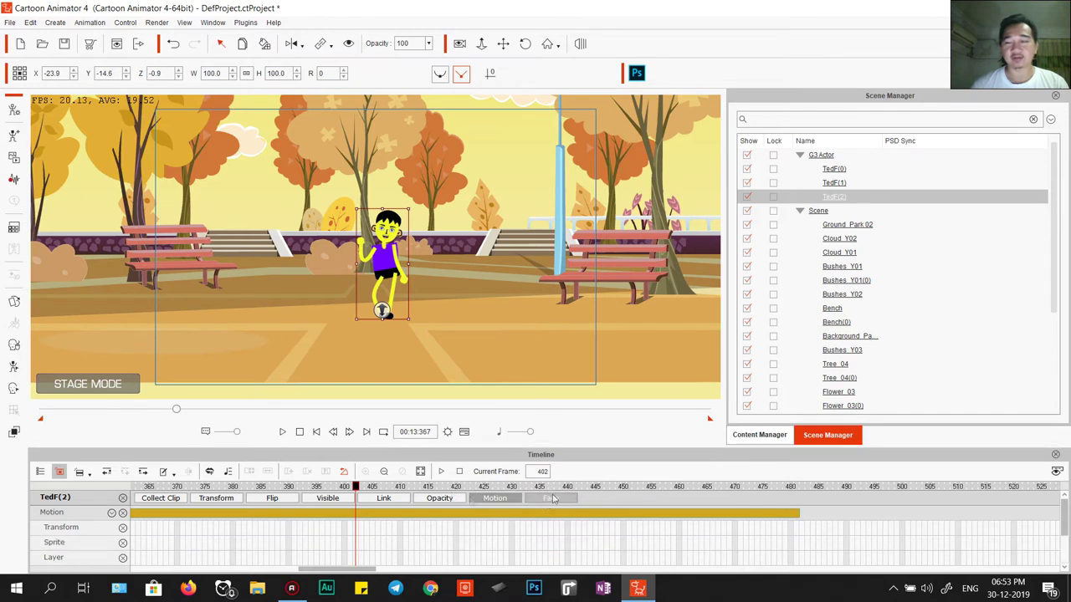
# Look through the custom 01-008 characters in the actor library and the actors listed in the scene.
pyautogui.click(760, 434)
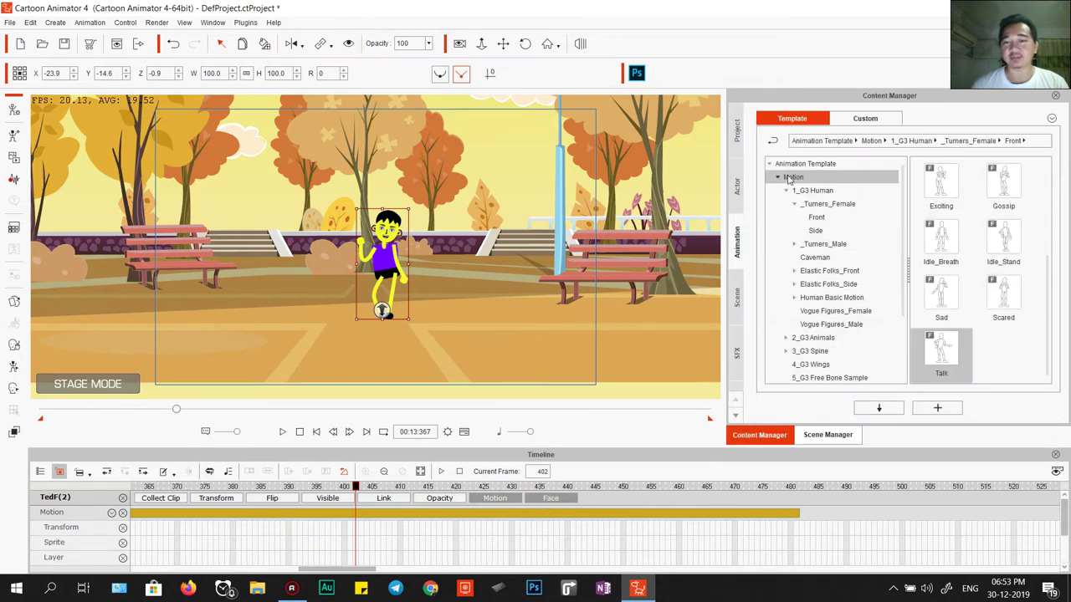
pyautogui.click(738, 188)
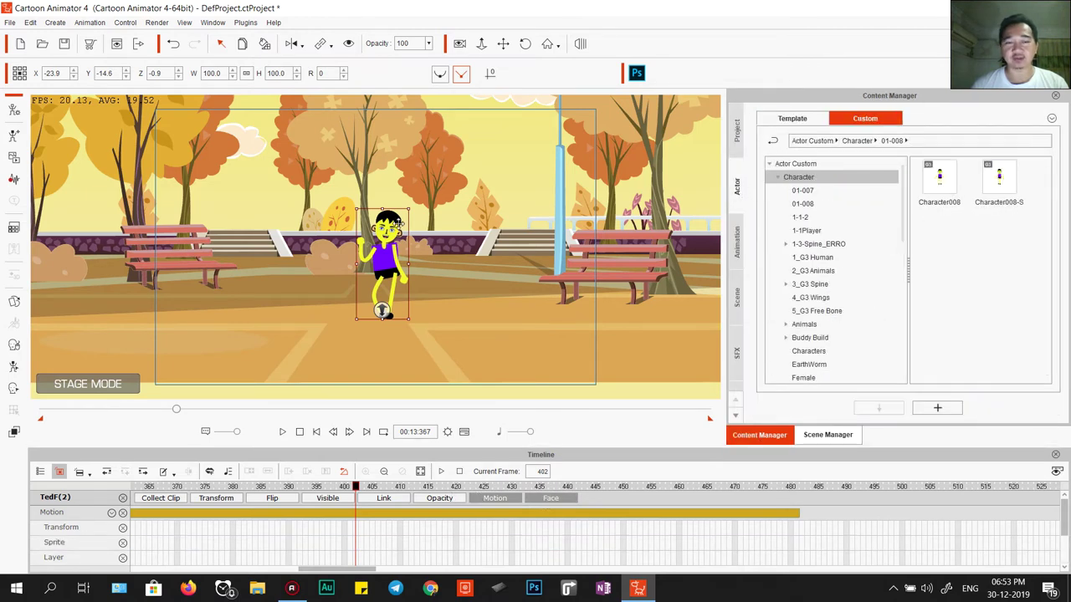
pyautogui.click(837, 435)
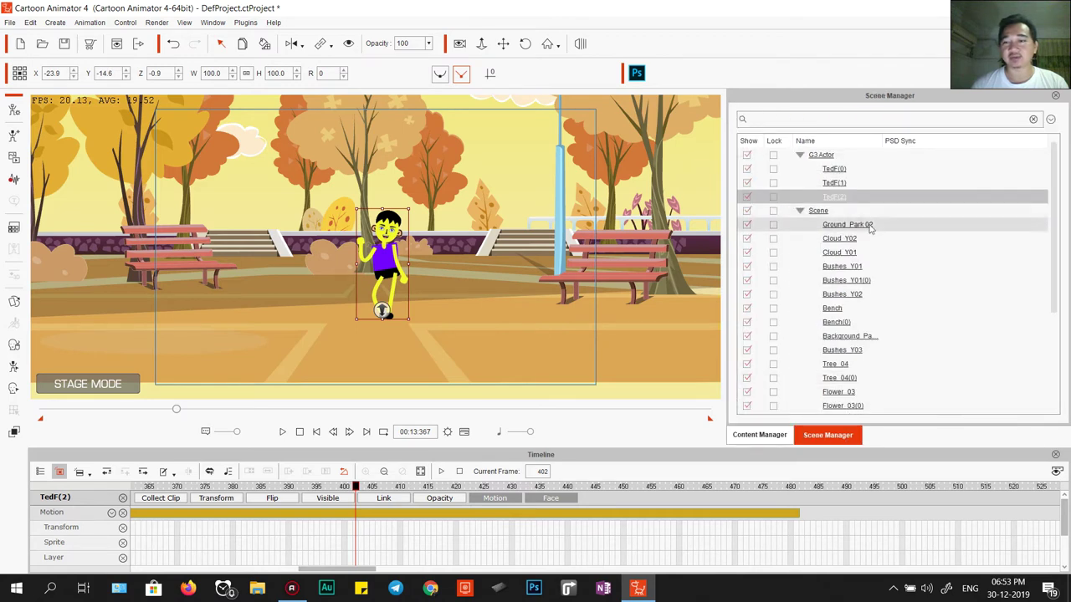
pyautogui.click(759, 435)
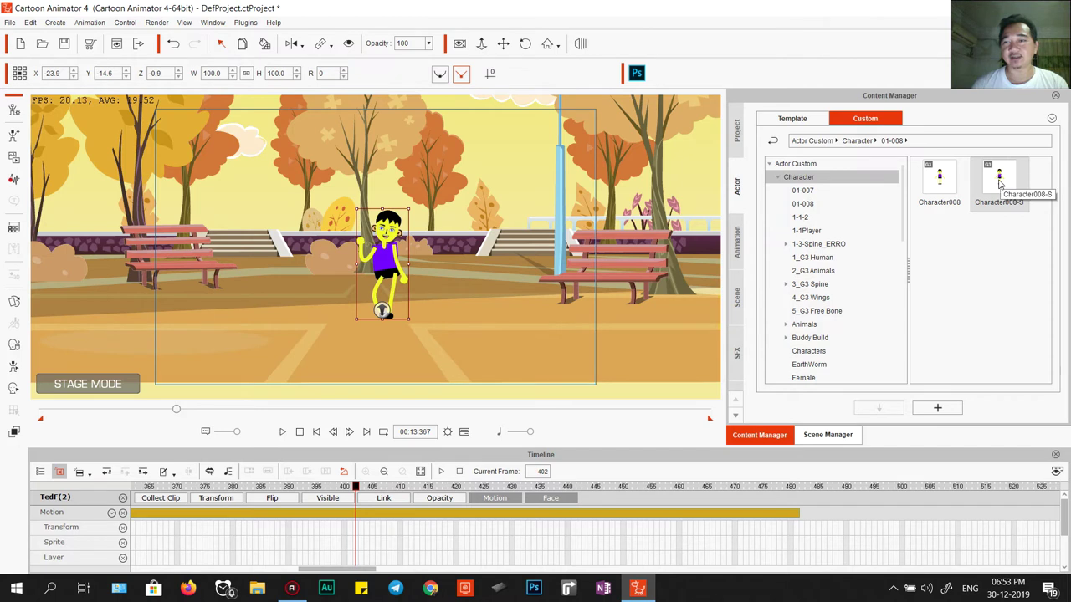
pyautogui.click(1001, 182)
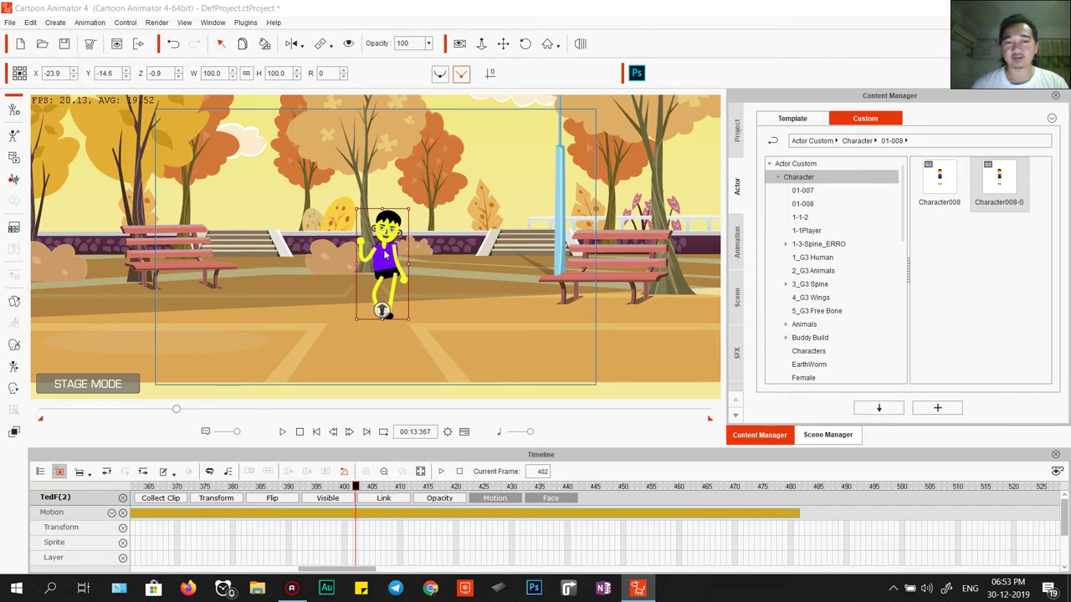
# Display the Transform and Visible tracks of the duplicate TedF(2) and make it invisible at the first frame.
pyautogui.moveTo(383, 255); pyautogui.dragTo(383, 254)
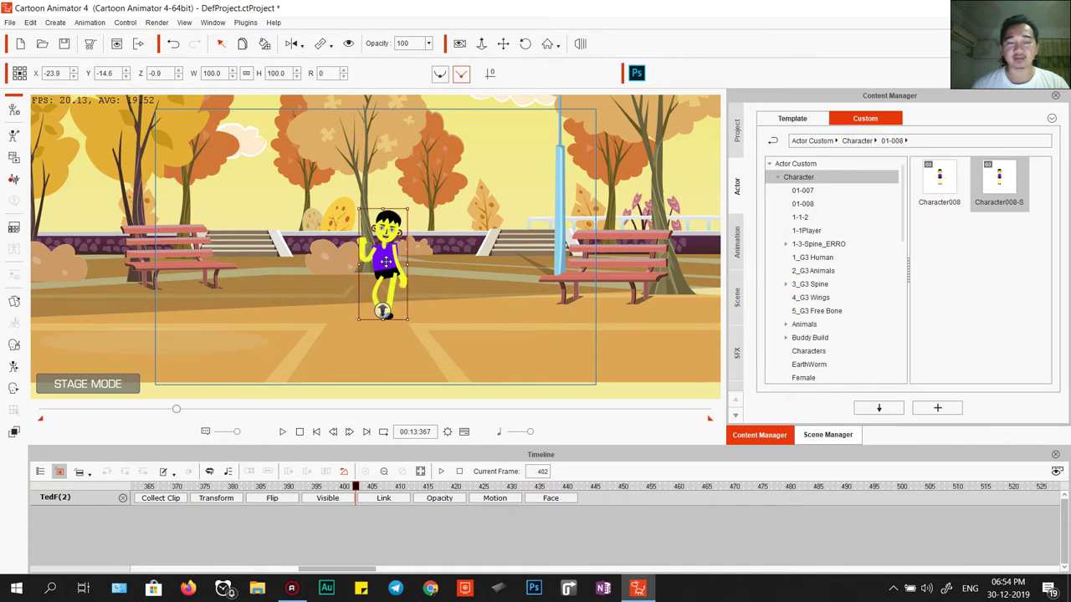
pyautogui.click(216, 499)
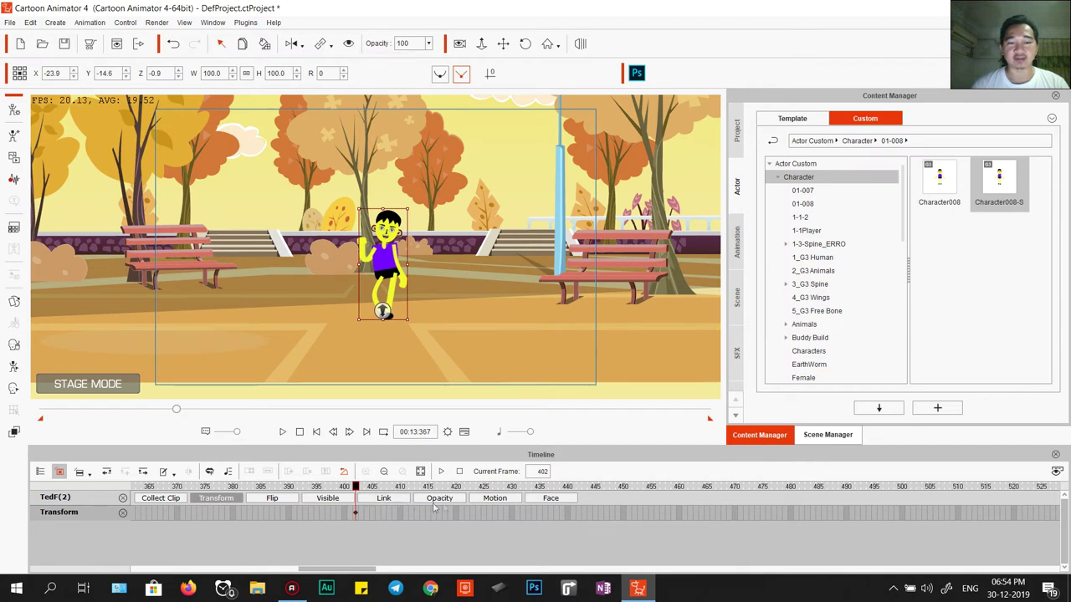
pyautogui.click(333, 498)
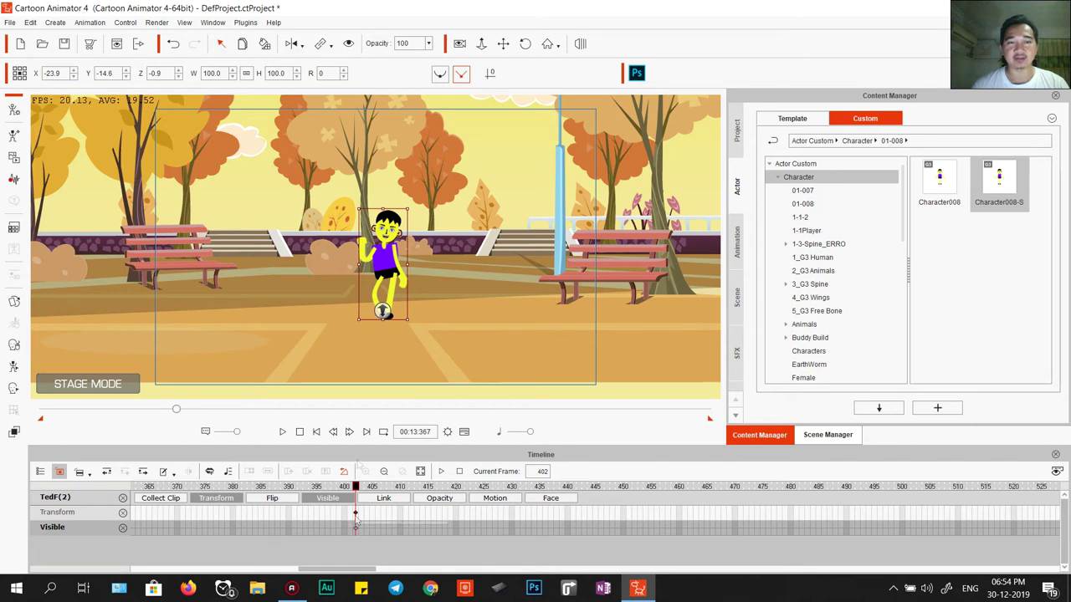
pyautogui.click(298, 433)
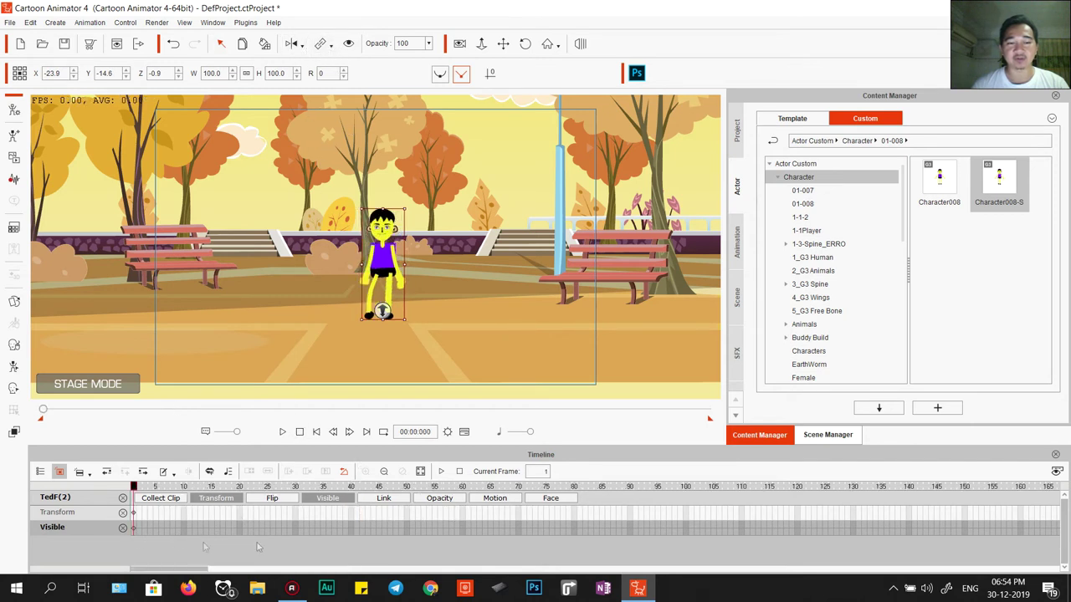
pyautogui.click(352, 43)
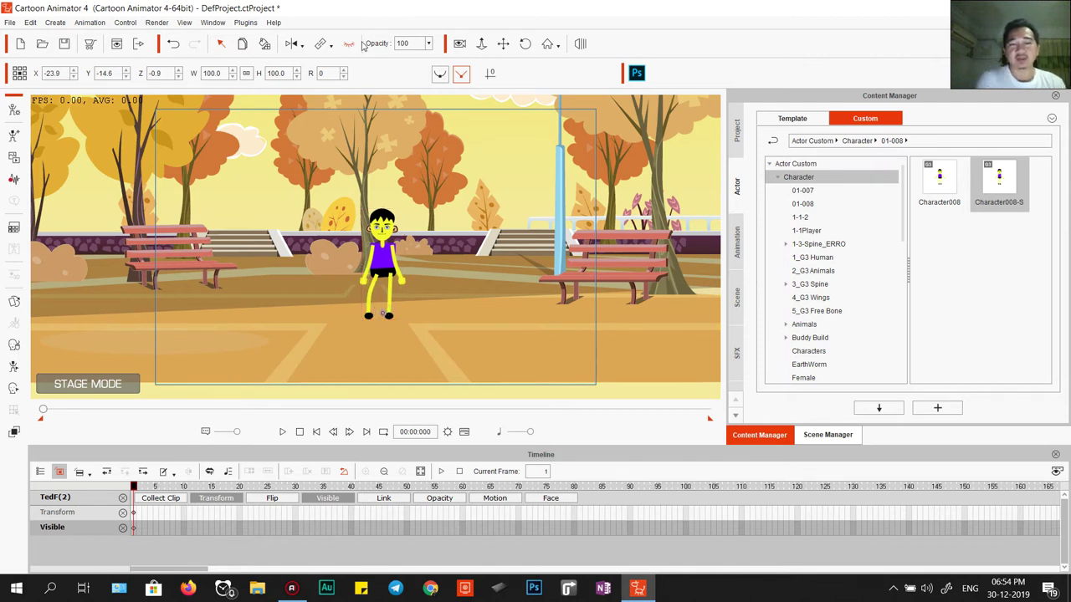
# Make TedF(1) invisible at frame 402, matching the visibility key of TedF(2).
pyautogui.click(381, 266)
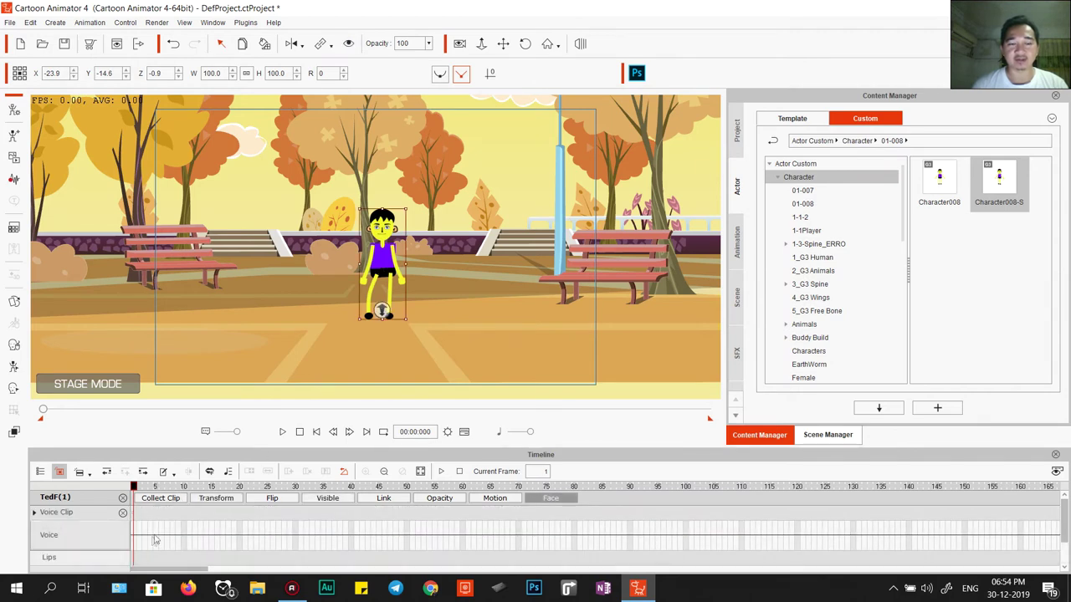
pyautogui.click(828, 435)
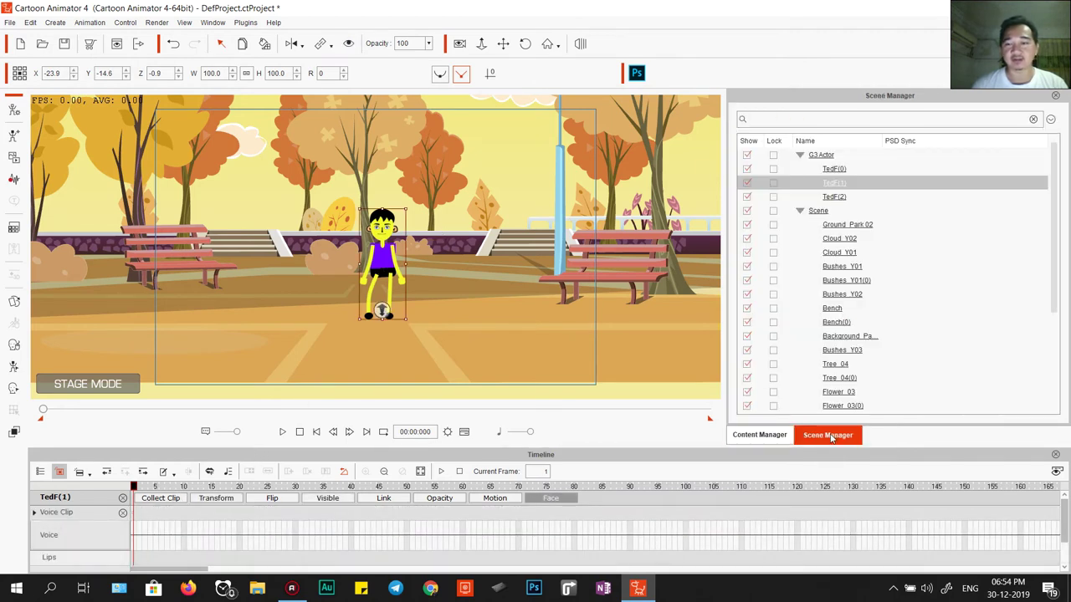
pyautogui.click(840, 197)
pyautogui.moveTo(180, 571); pyautogui.dragTo(343, 575)
pyautogui.click(434, 530)
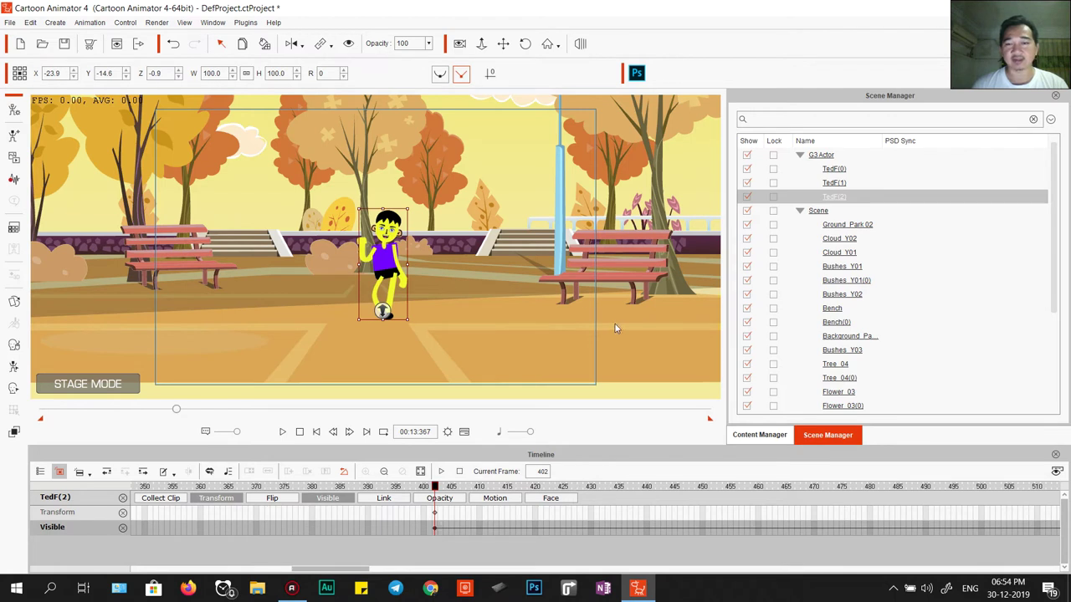
pyautogui.click(837, 184)
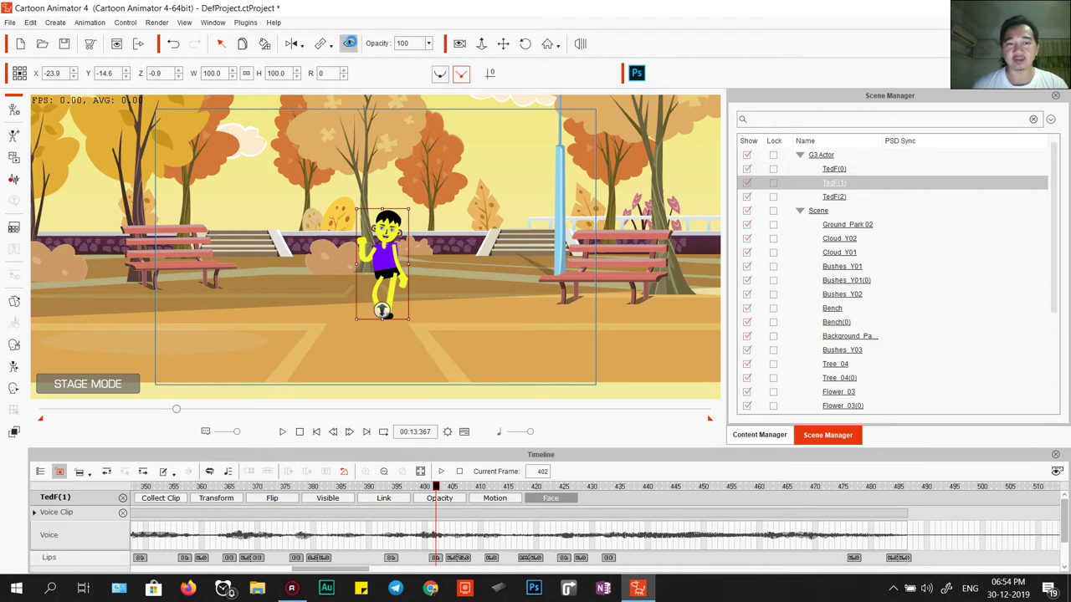
pyautogui.click(350, 44)
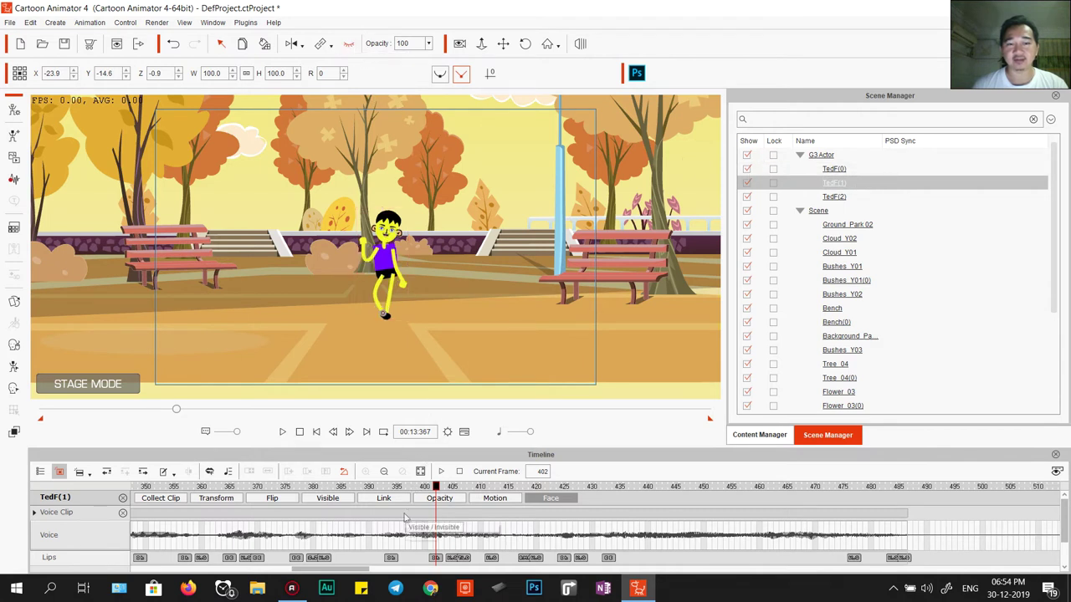
# Compare frames 401 and 402 to check the switch between the two characters, and display TedF(1)'s Motion track.
pyautogui.click(429, 489)
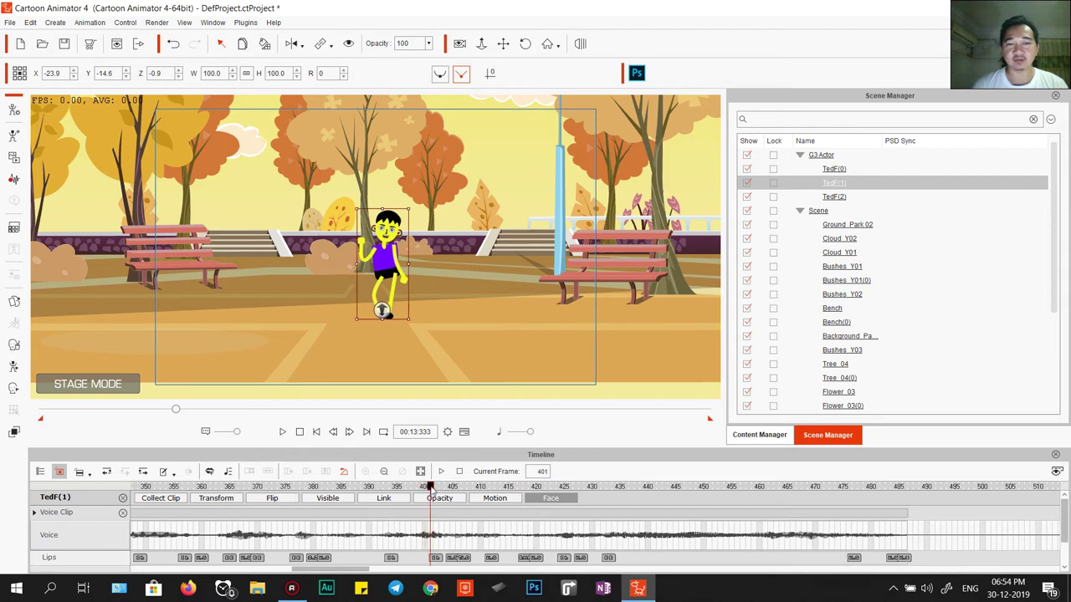
pyautogui.click(441, 488)
pyautogui.moveTo(441, 488)
pyautogui.mouseDown()
pyautogui.moveTo(415, 488)
pyautogui.moveTo(435, 488)
pyautogui.mouseUp()
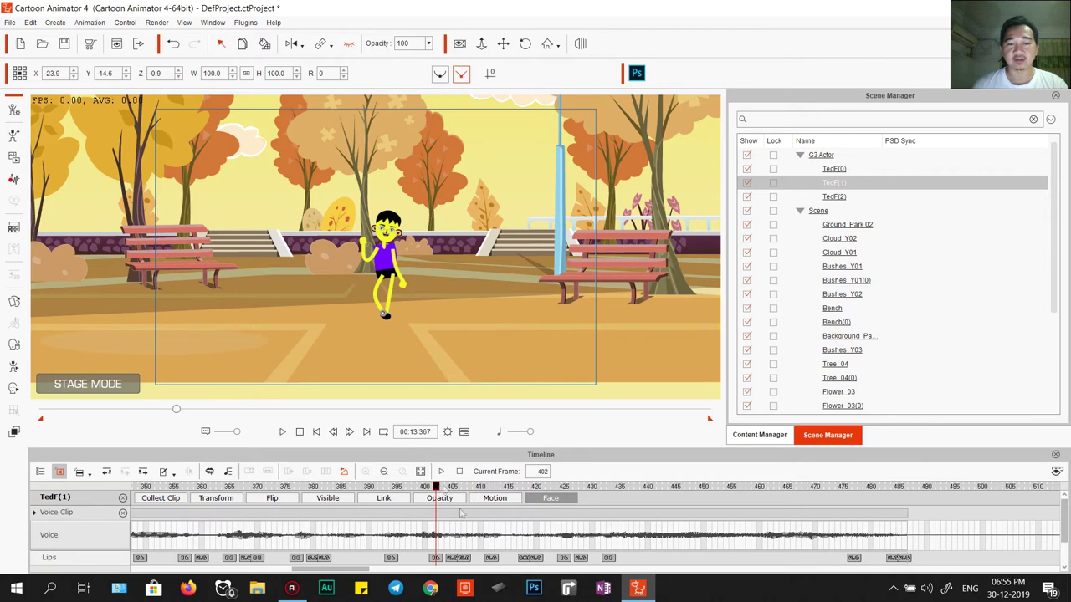
pyautogui.click(495, 500)
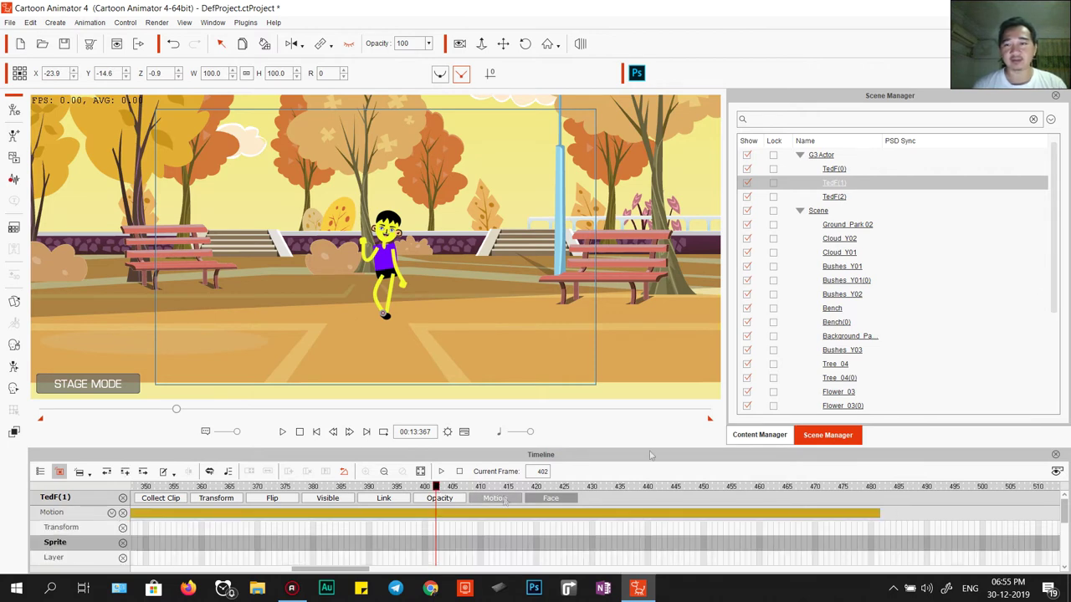
# Apply the Run motion from the Caveman animation templates to TedF(2) at frame 402.
pyautogui.click(837, 197)
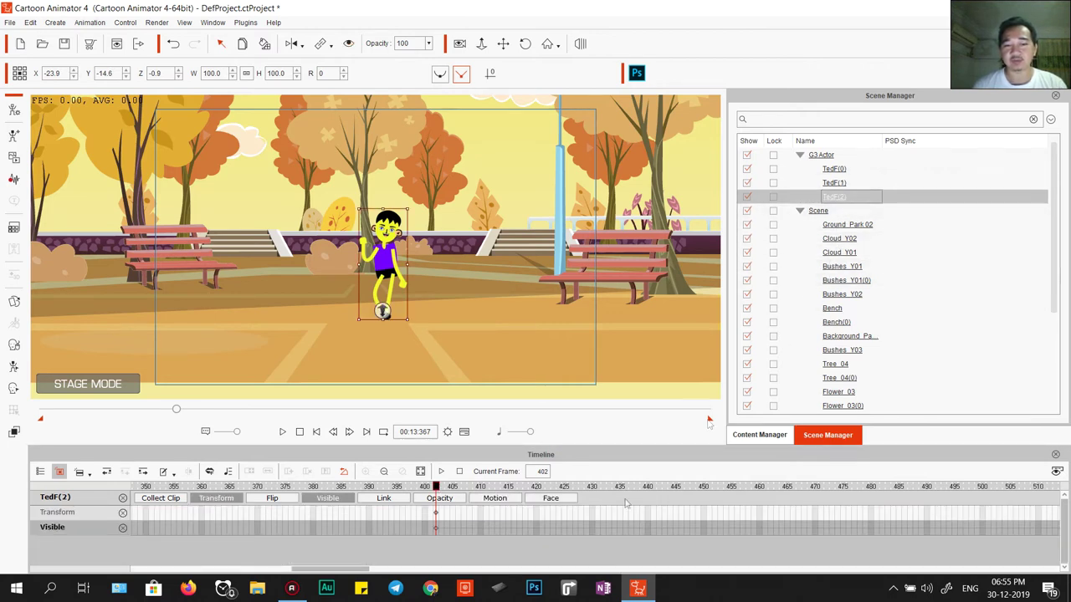
pyautogui.click(496, 502)
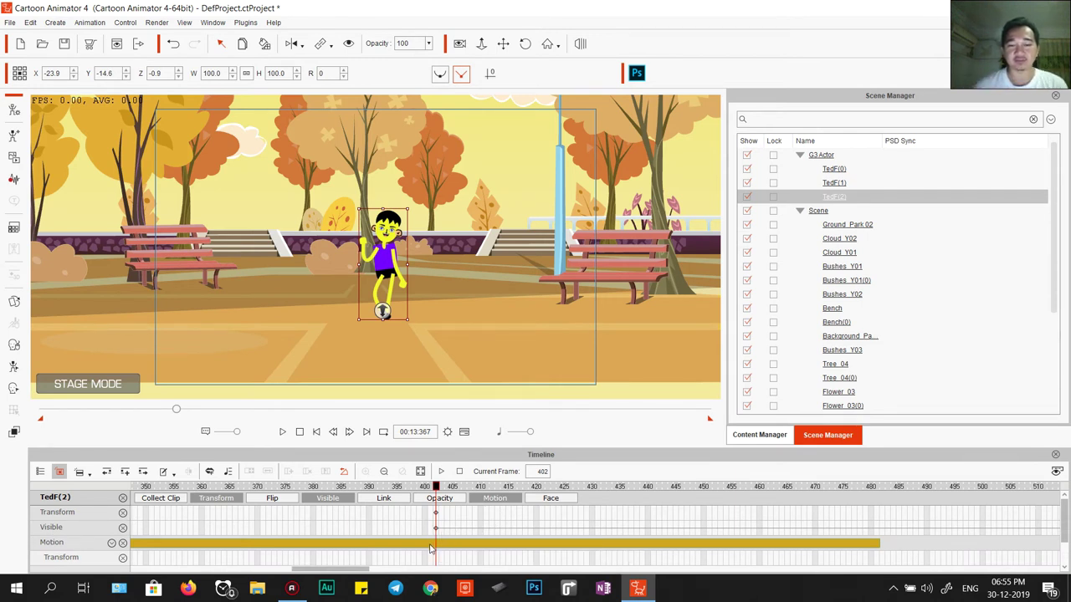
pyautogui.click(778, 434)
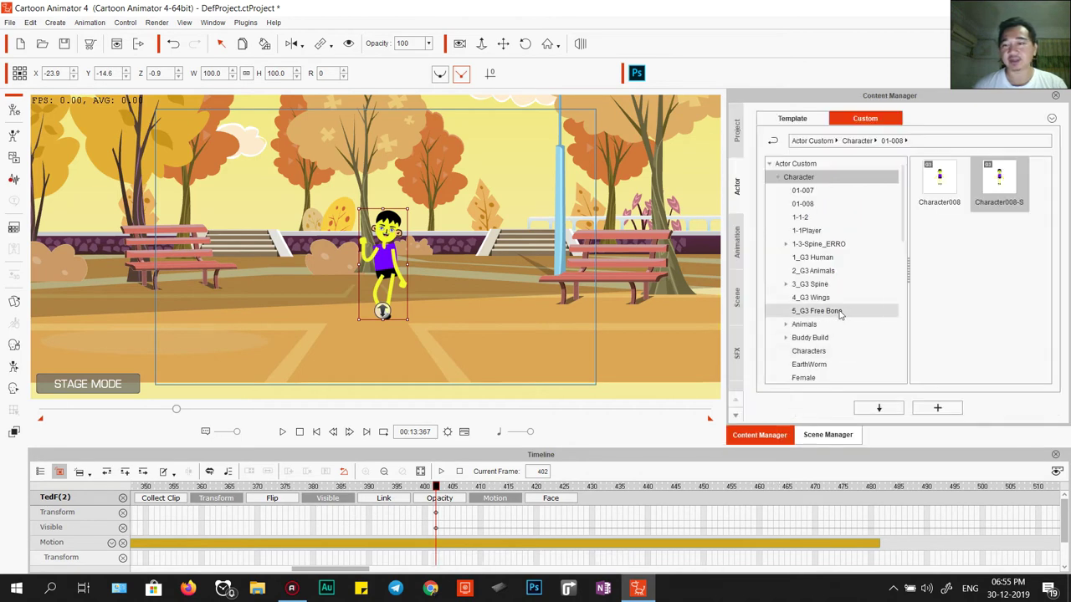
pyautogui.click(739, 245)
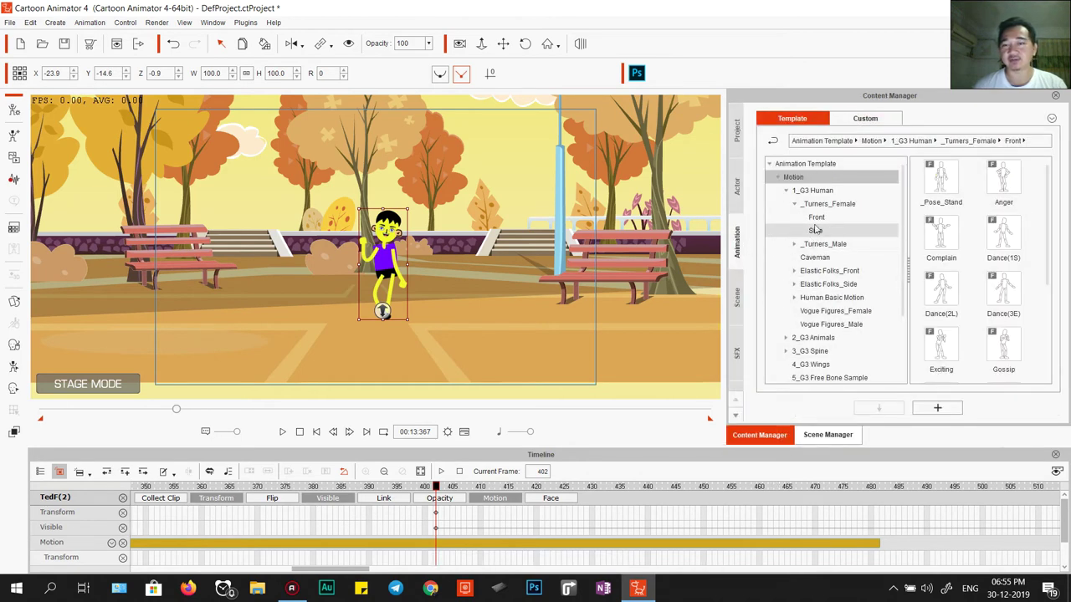
pyautogui.click(786, 191)
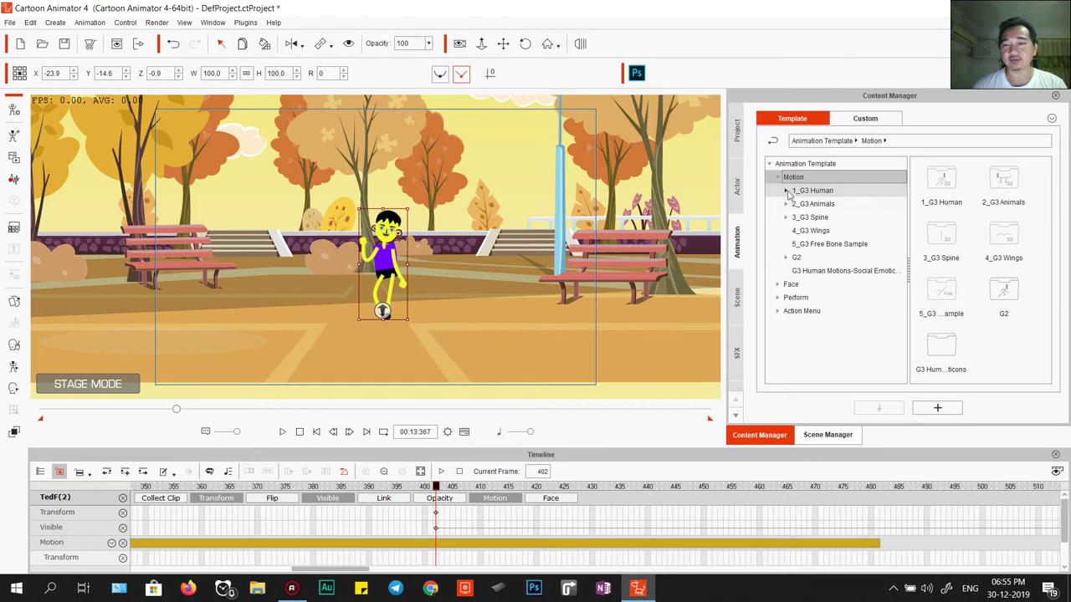
pyautogui.click(786, 191)
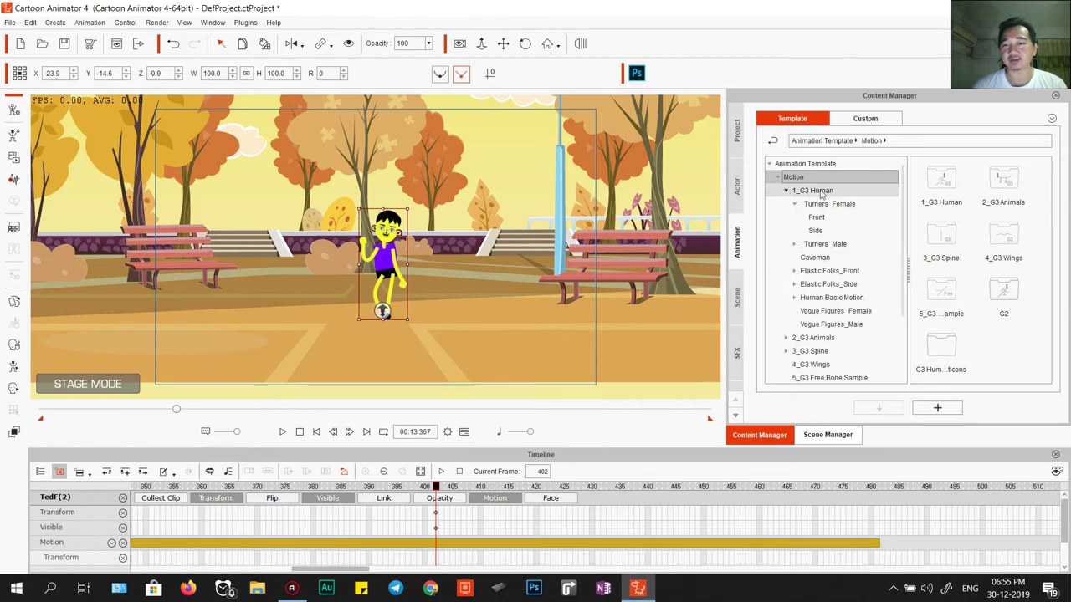
pyautogui.click(815, 257)
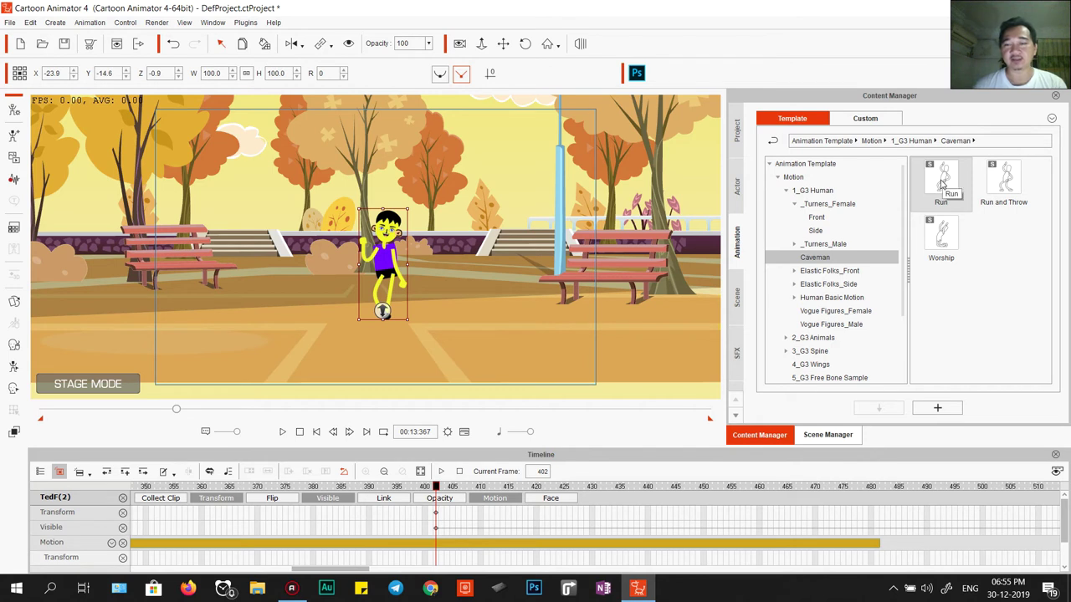
pyautogui.doubleClick(941, 184)
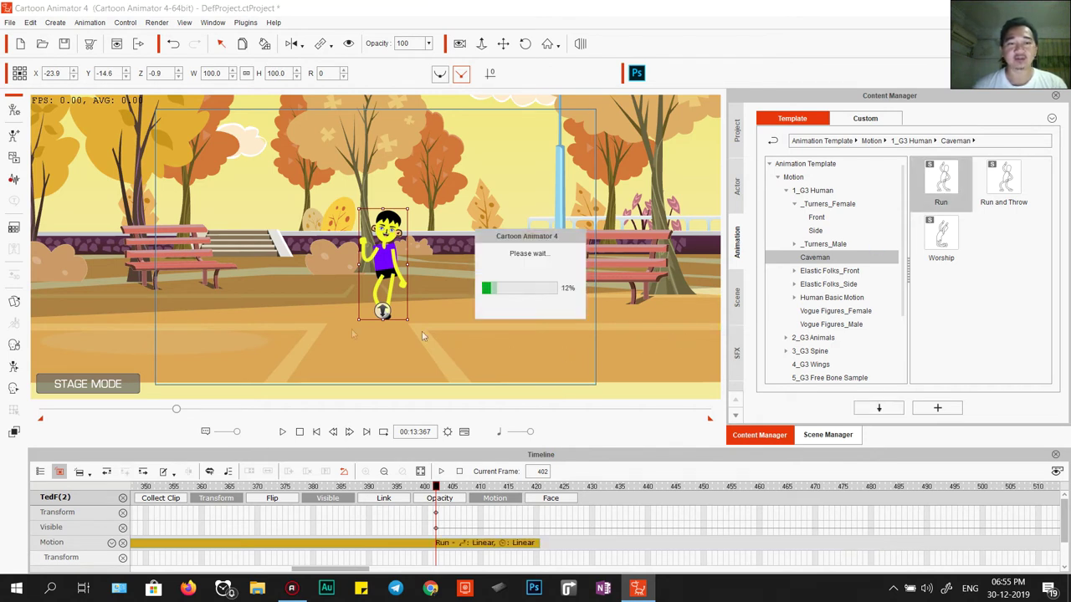
pyautogui.press('space')
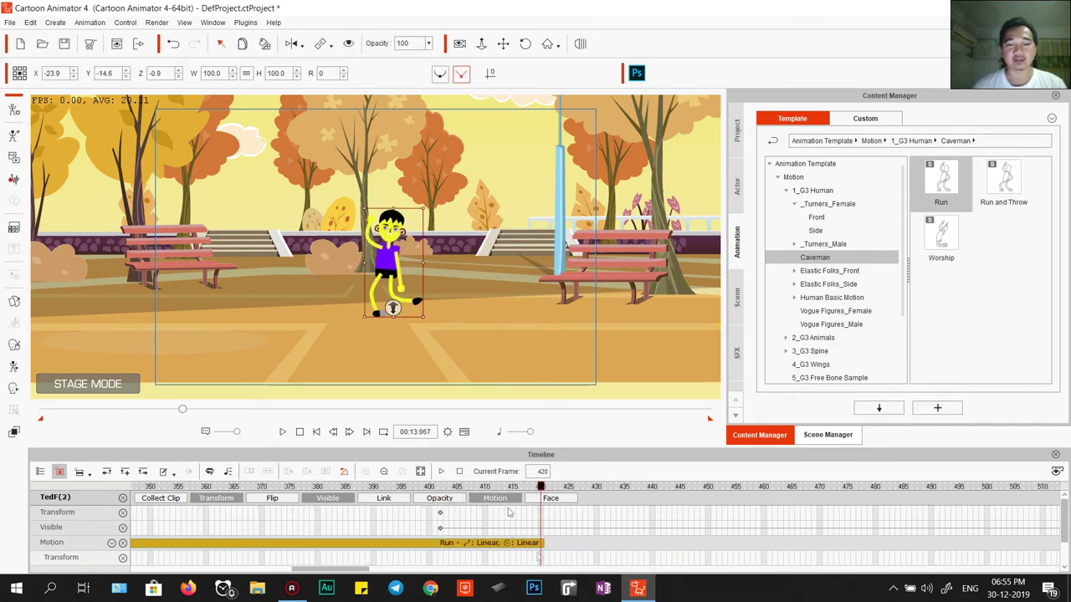
# Extend the Run clip of TedF(2) to about frame 510 so the motion loops, and preview it.
pyautogui.moveTo(541, 543); pyautogui.dragTo(1036, 548)
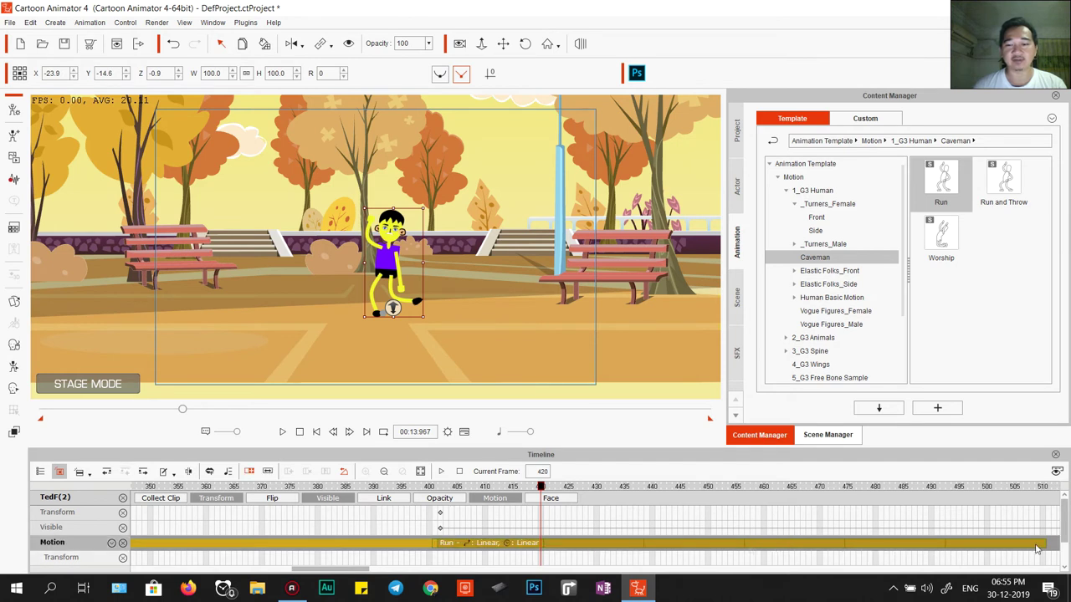
pyautogui.click(442, 550)
pyautogui.press('space')
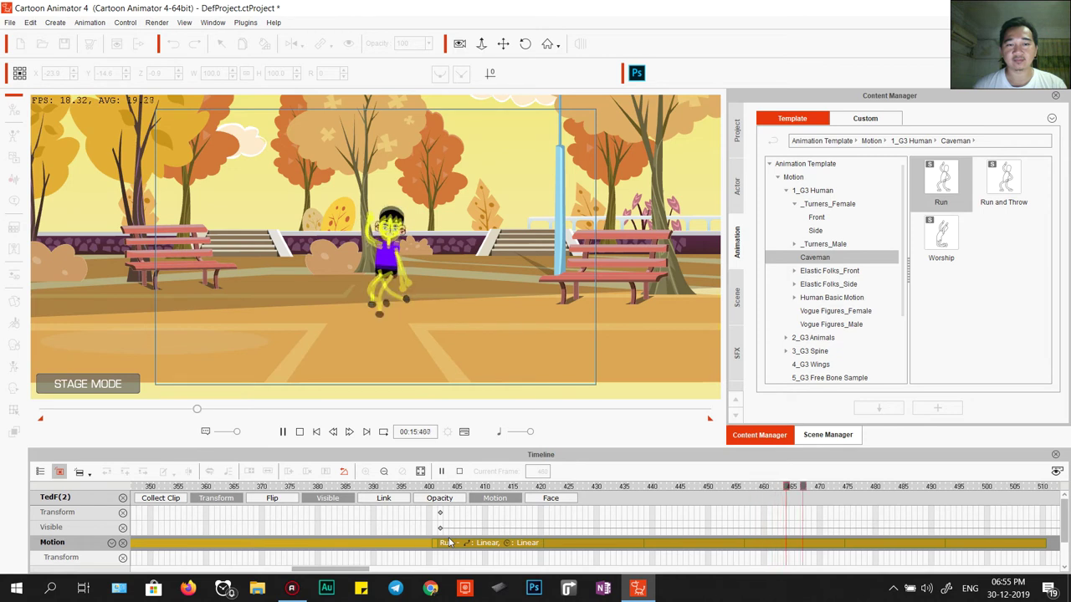
pyautogui.press('space')
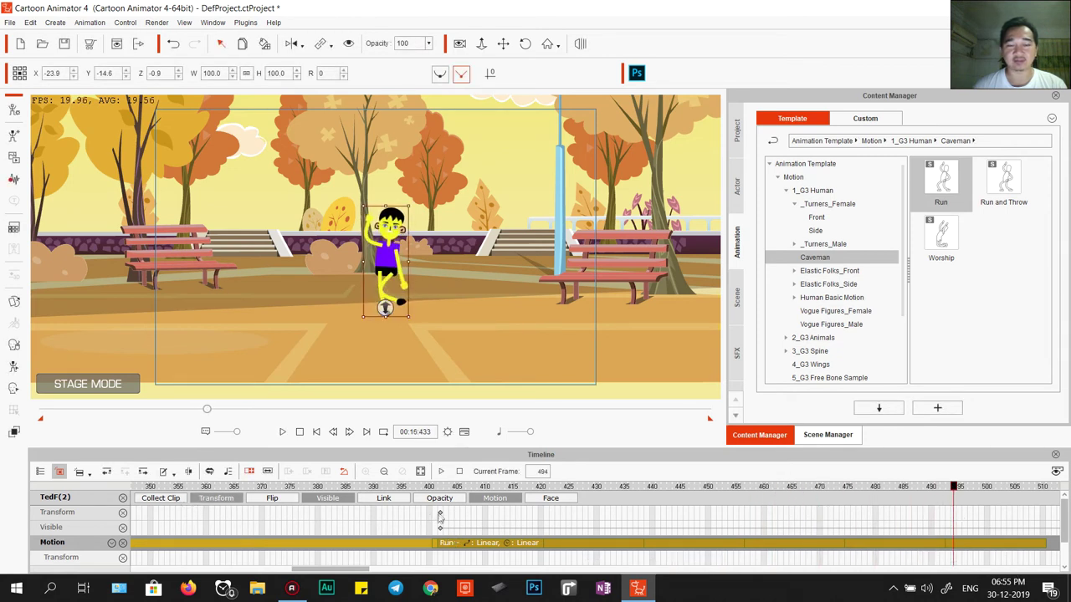
# Move TedF(2) at frame 494 beyond the left edge of the scene to X -632.9, Y -10.2, and preview from frame 402.
pyautogui.click(953, 516)
pyautogui.moveTo(390, 276); pyautogui.dragTo(3, 266)
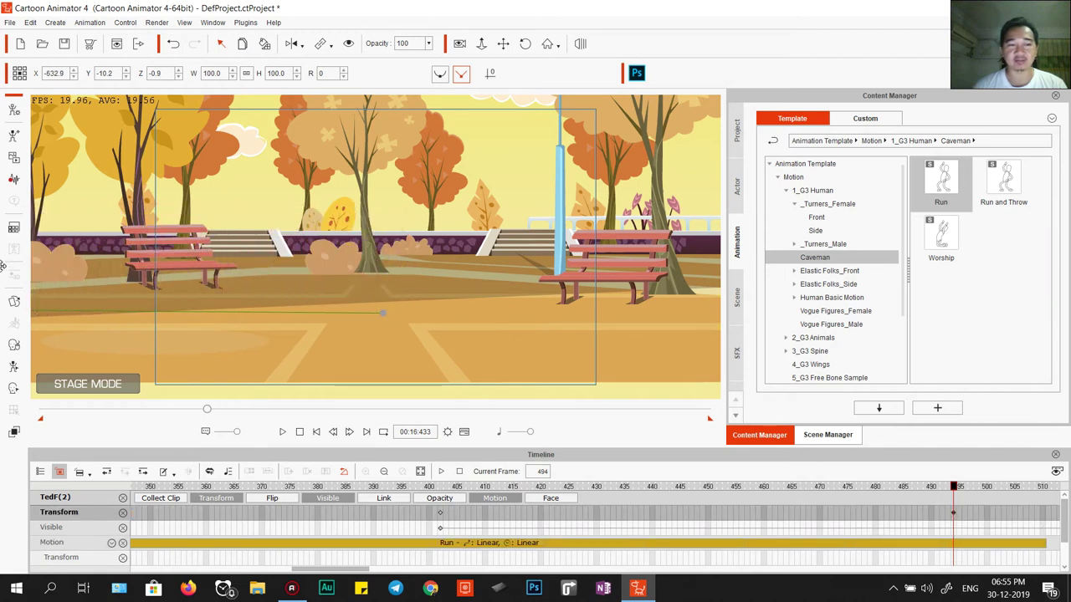
pyautogui.click(440, 514)
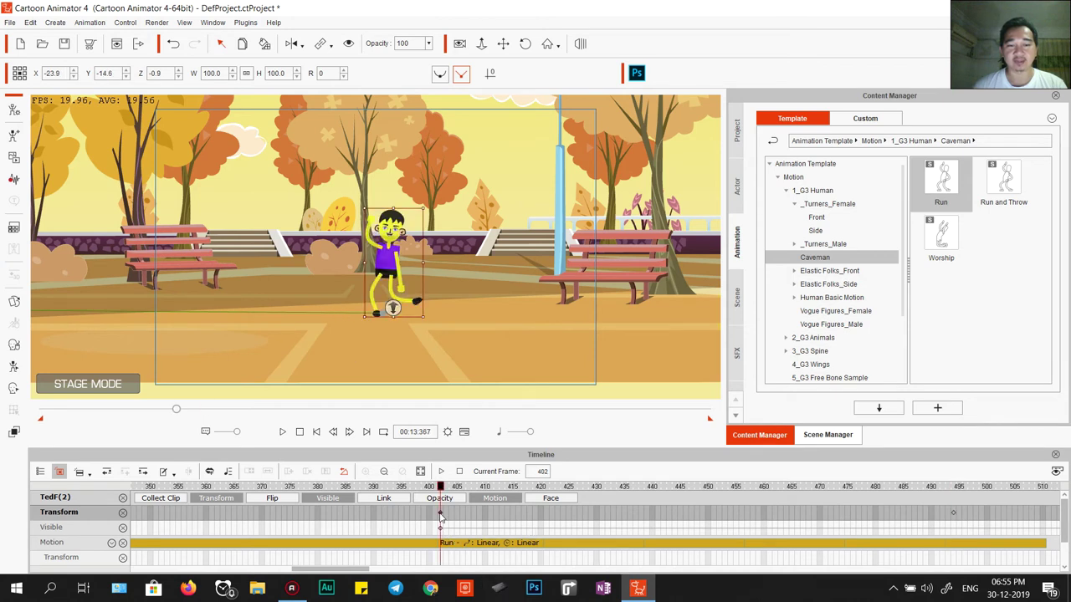
pyautogui.press('space')
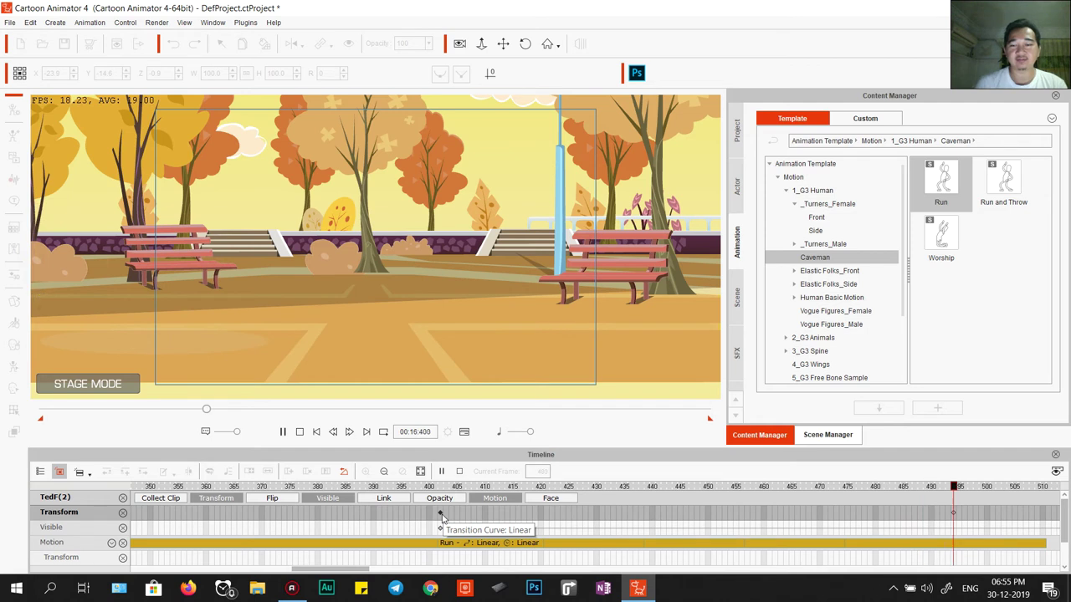
# Scrub and play the frames after 402 to check TedF(2)'s run across the scene.
pyautogui.click(442, 518)
pyautogui.moveTo(440, 487); pyautogui.dragTo(539, 494)
pyautogui.press('space')
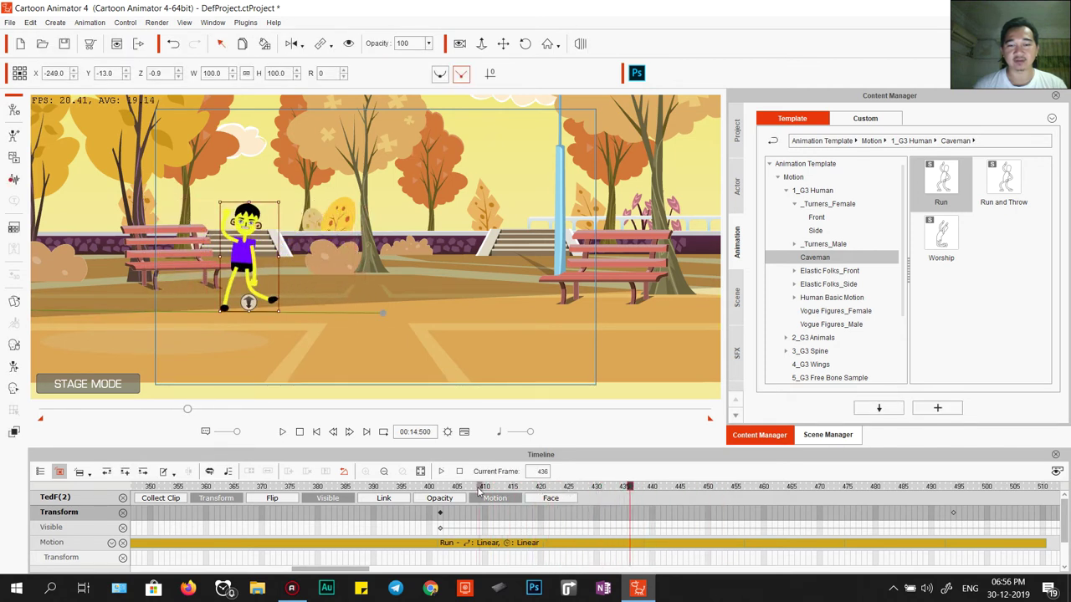
pyautogui.moveTo(481, 488); pyautogui.dragTo(513, 487)
# Add a Transform key for TedF(2) at frame 415, and preview the run from frame 402.
pyautogui.click(440, 513)
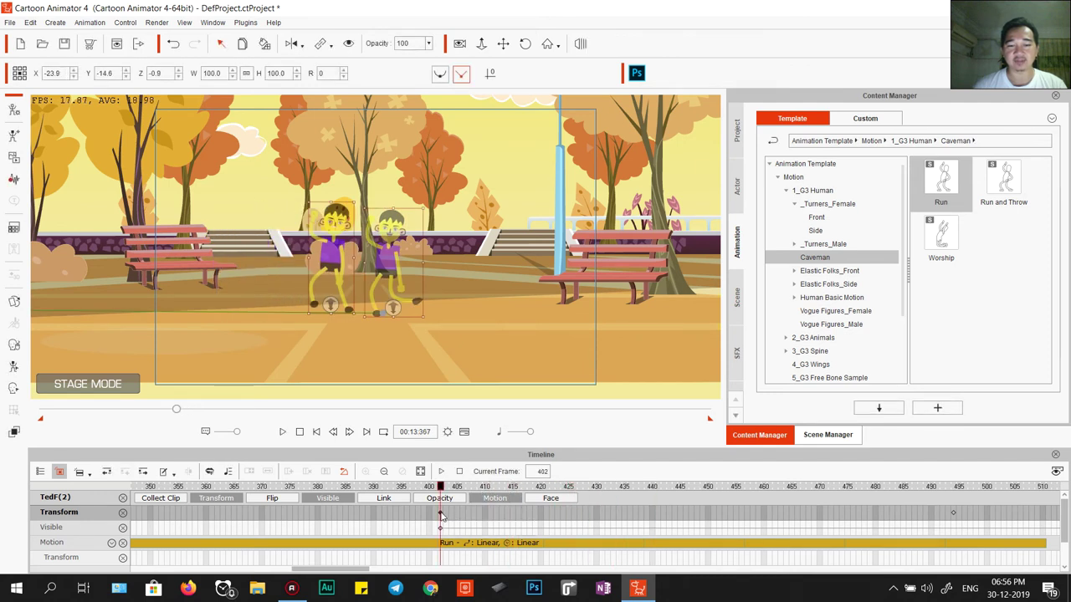
pyautogui.click(513, 518)
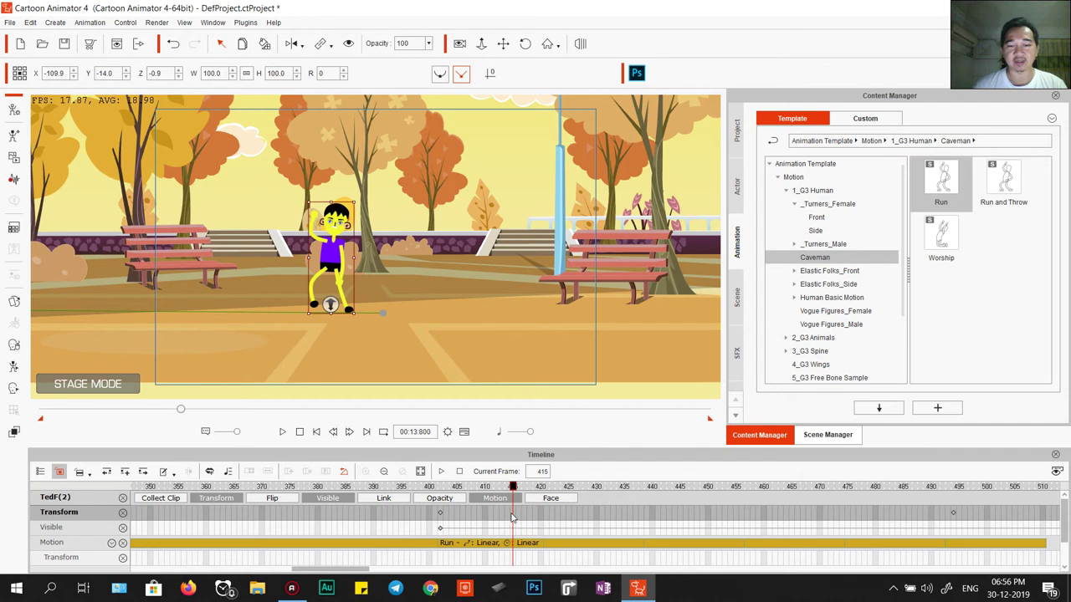
pyautogui.click(441, 512)
pyautogui.press('space')
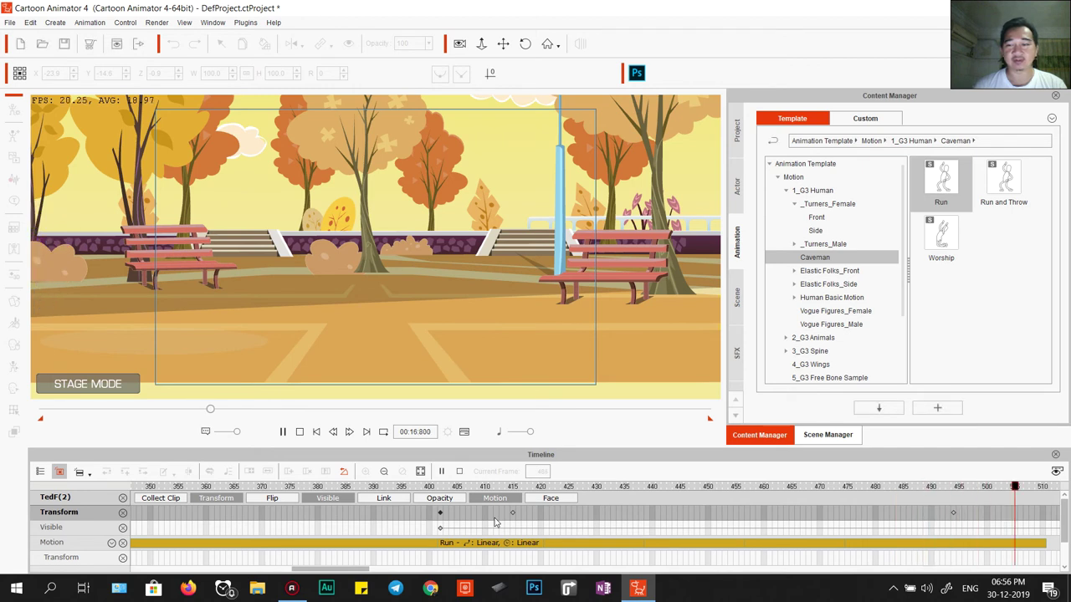
pyautogui.press('space')
pyautogui.click(440, 513)
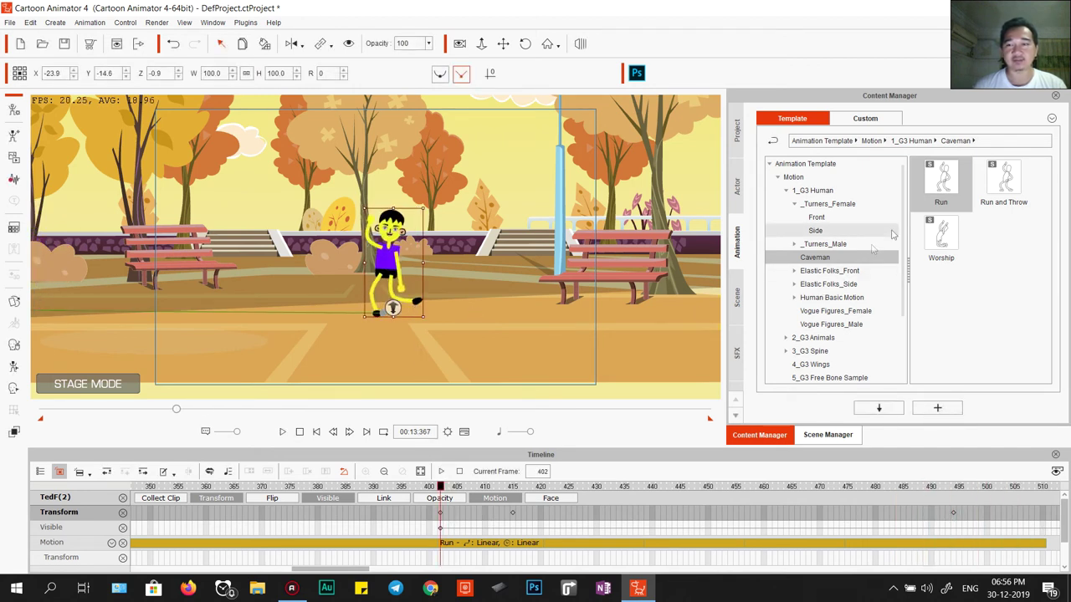
pyautogui.click(738, 188)
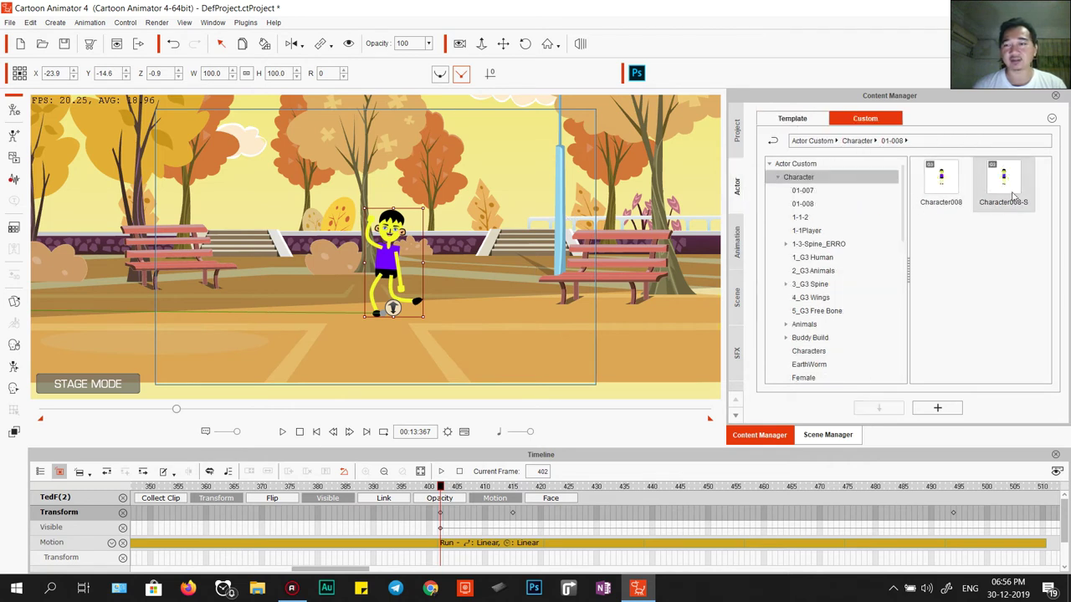
pyautogui.click(14, 368)
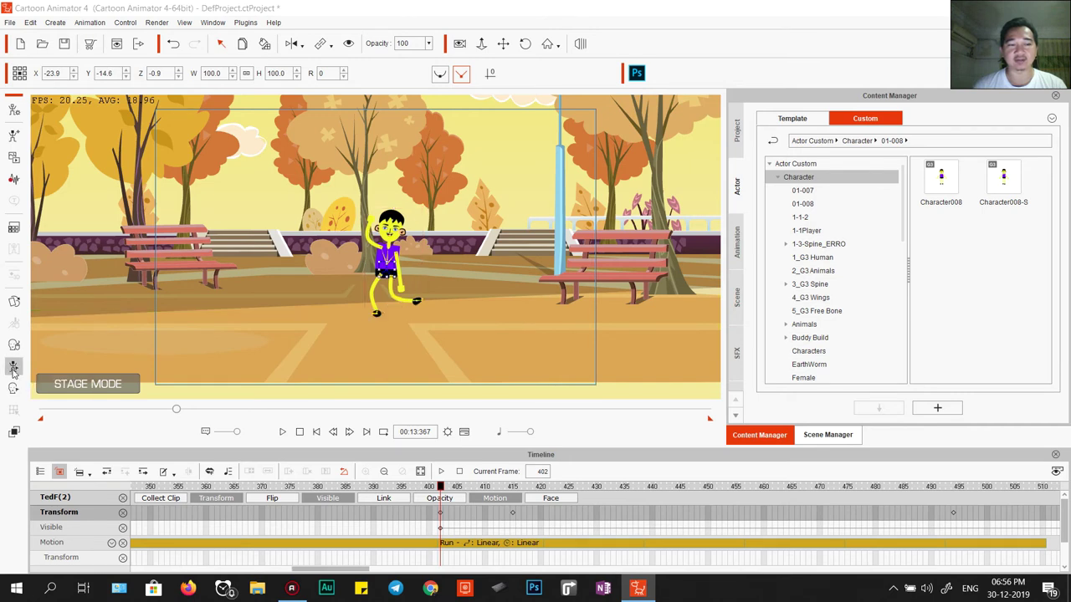
pyautogui.click(843, 19)
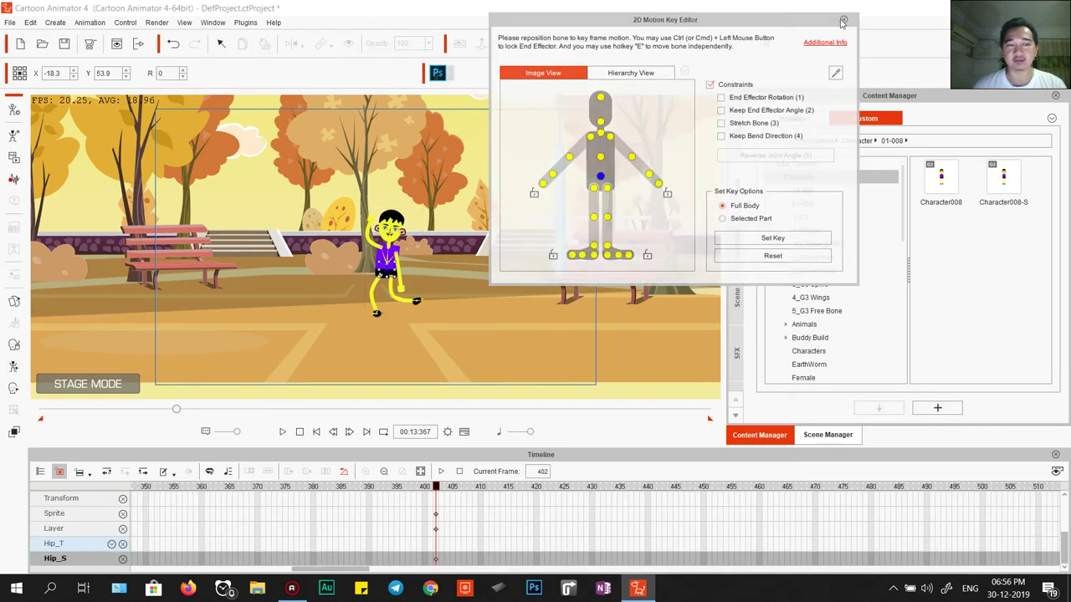
# Record a Face Puppet performance for TedF(2) from frame 402 to frame 507, and close the Face Puppet settings.
pyautogui.click(14, 346)
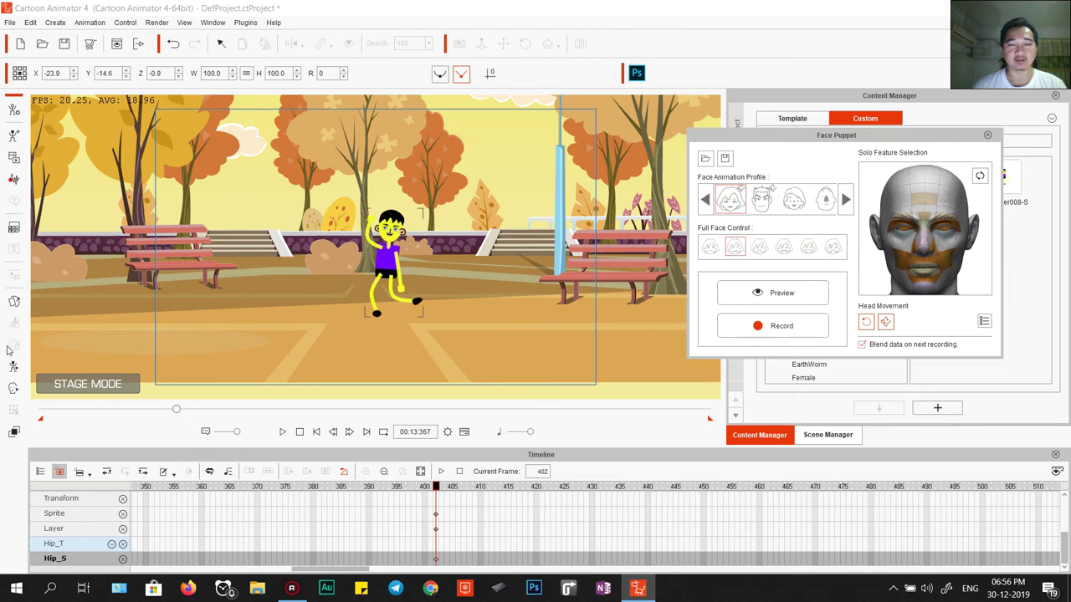
pyautogui.click(772, 326)
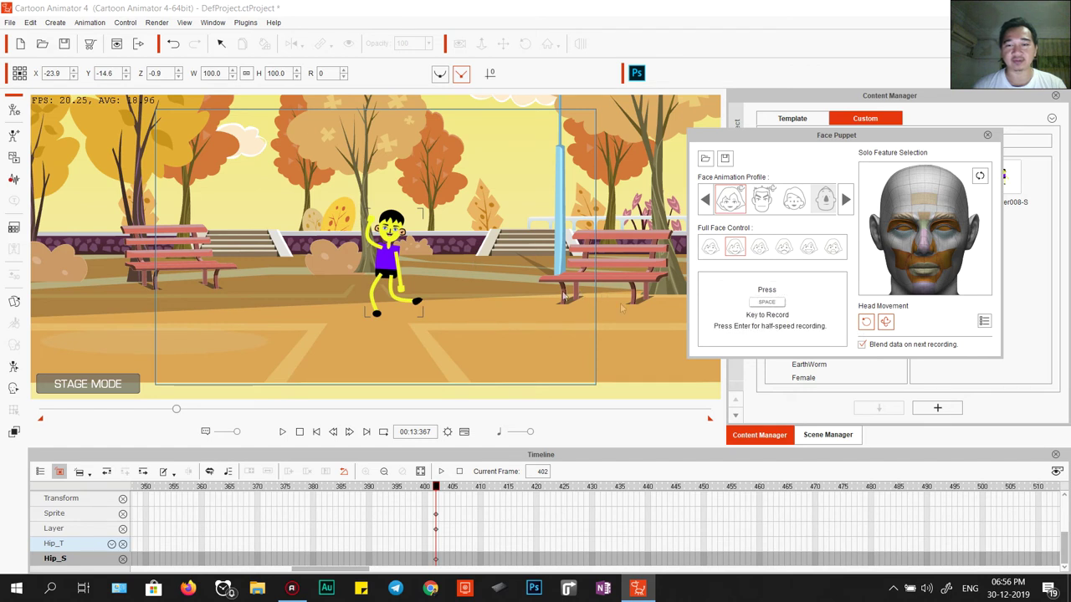
pyautogui.press('space')
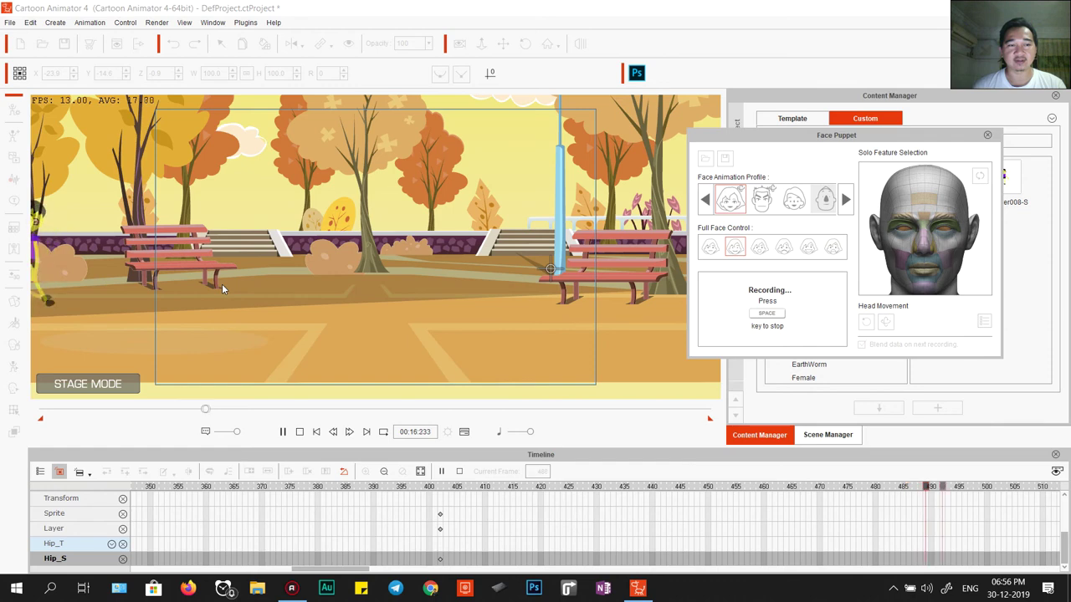
pyautogui.press('space')
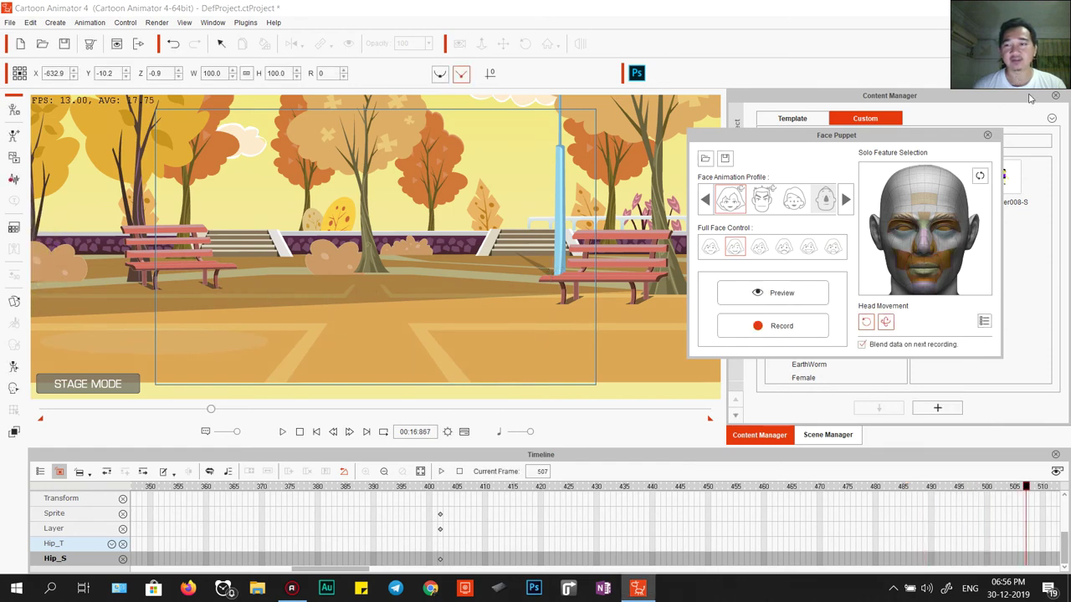
pyautogui.click(988, 134)
# Locate the Puppet Clip on TedF(2)'s Facial Clip track, preview it from frame 402, and return to the Motion track.
pyautogui.scroll(5, 506, 531)
pyautogui.scroll(-1, 506, 536)
pyautogui.scroll(1, 502, 535)
pyautogui.scroll(-1, 452, 540)
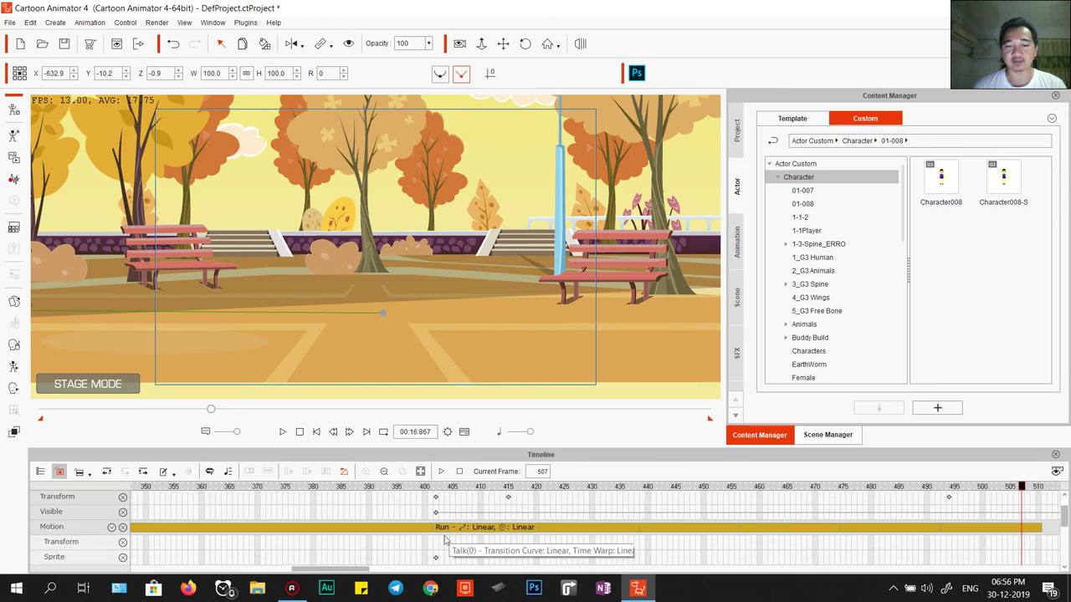
pyautogui.scroll(-4, 445, 540)
pyautogui.click(436, 546)
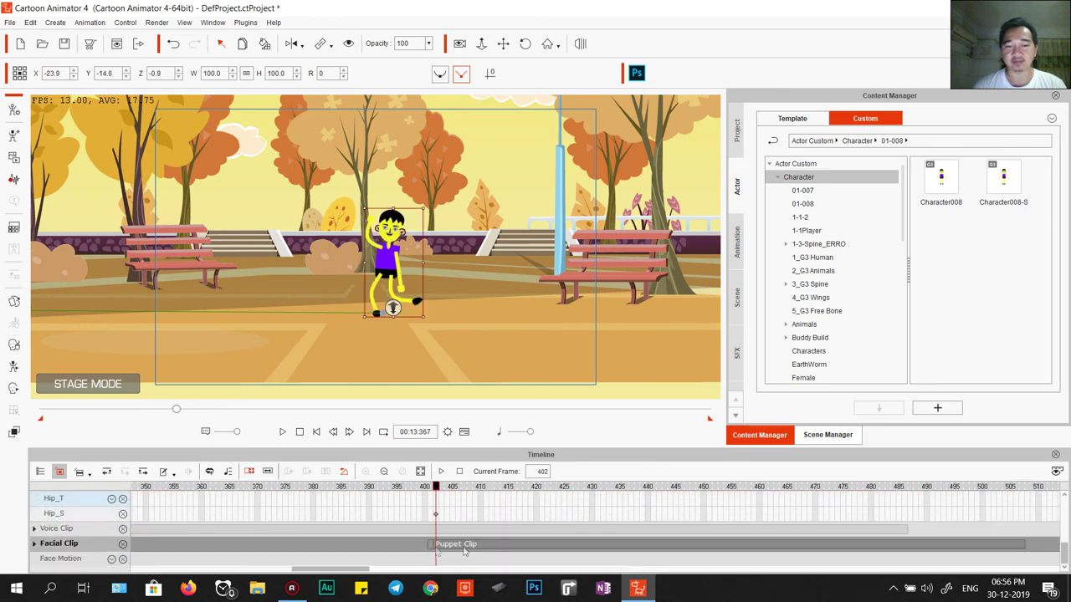
pyautogui.press('space')
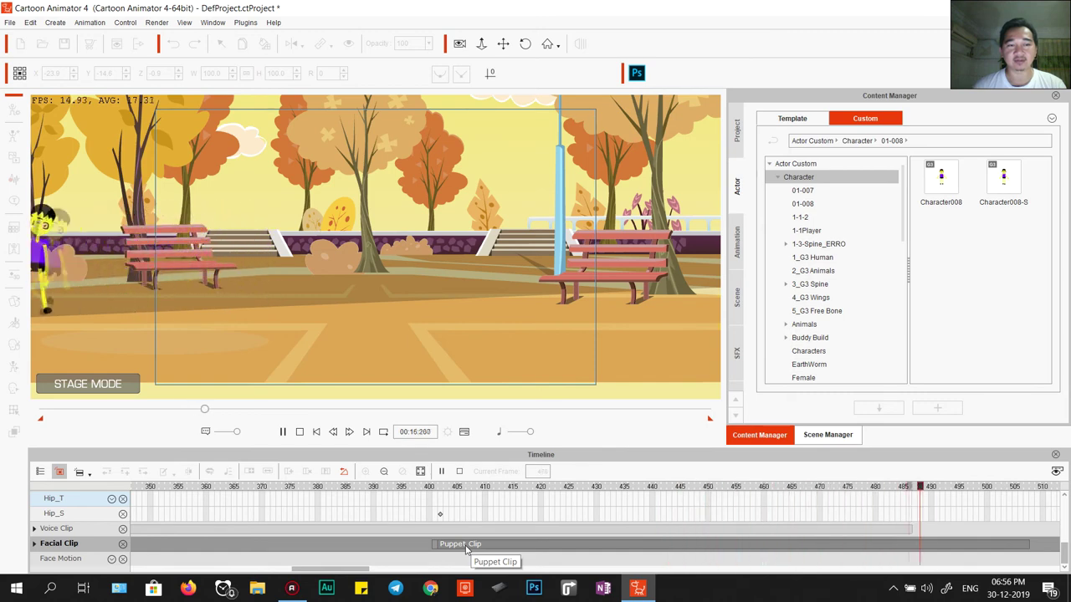
pyautogui.click(440, 545)
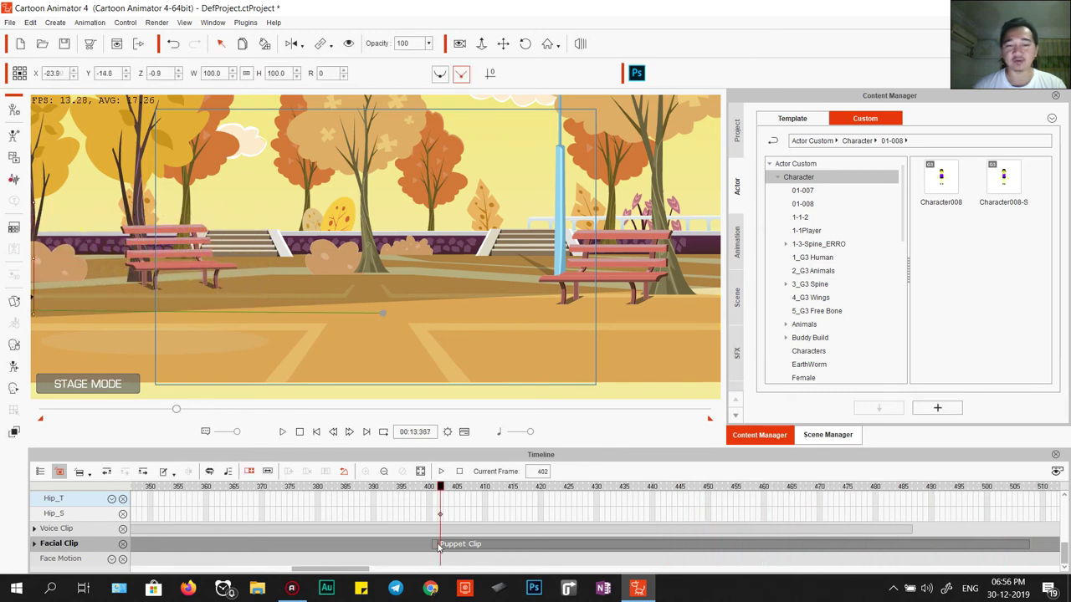
pyautogui.scroll(2, 444, 545)
pyautogui.scroll(6, 444, 544)
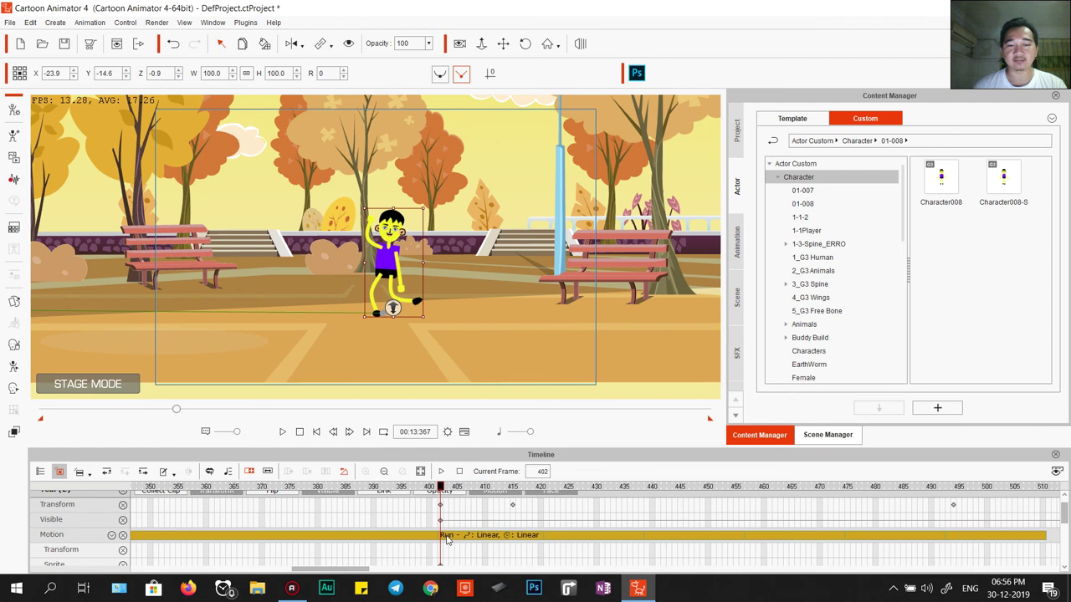